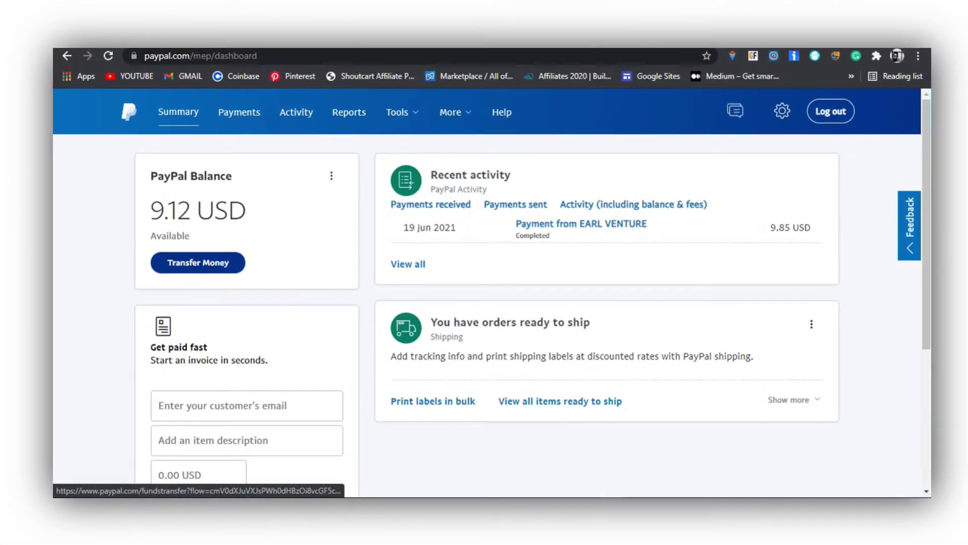
Go to Transfer Money and open the Country/Region of Residence and Available Services legal page.
{"action": "scroll", "coordinate": [492, 317], "scroll_direction": "down", "scroll_amount": 3}
{"action": "scroll", "coordinate": [493, 317], "scroll_direction": "up", "scroll_amount": 3}
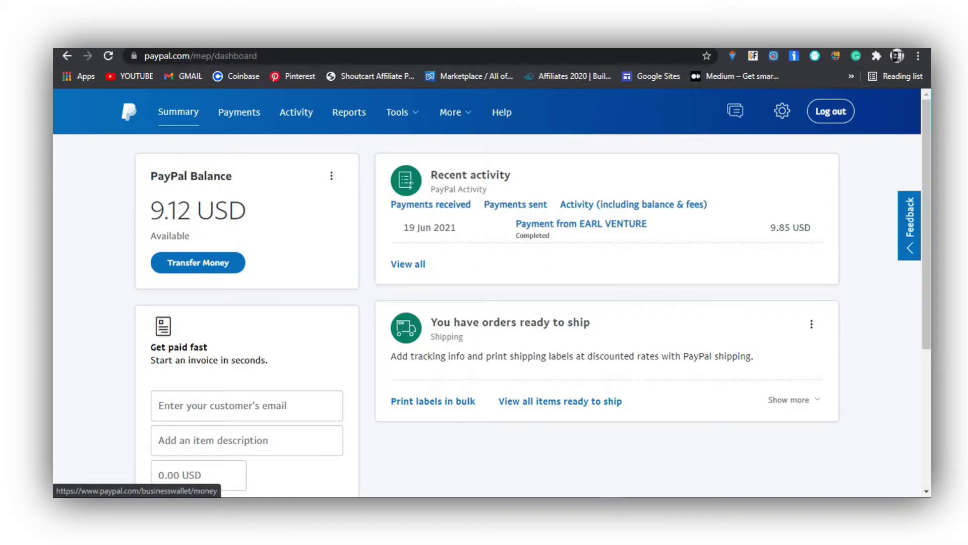
{"action": "left_click", "coordinate": [216, 260]}
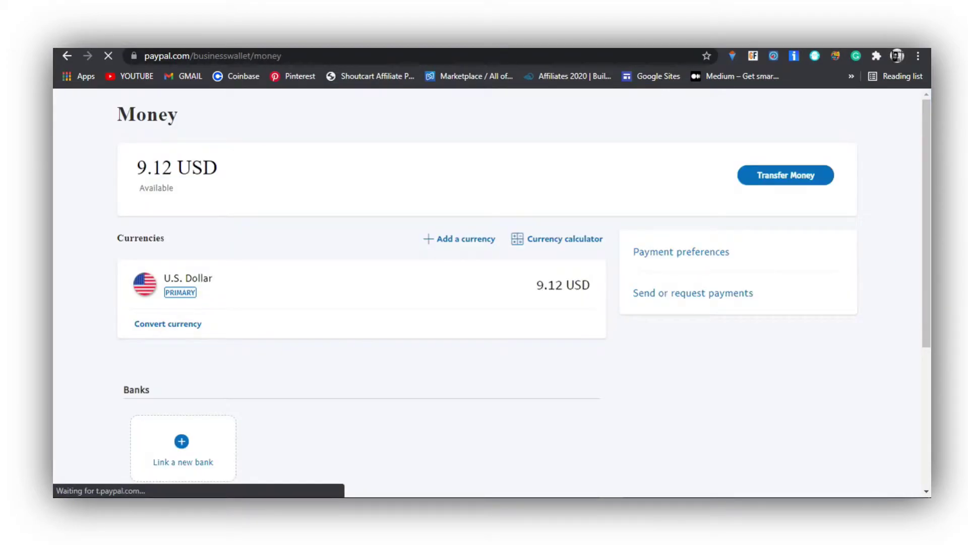
{"action": "scroll", "coordinate": [487, 293], "scroll_direction": "down", "scroll_amount": 3}
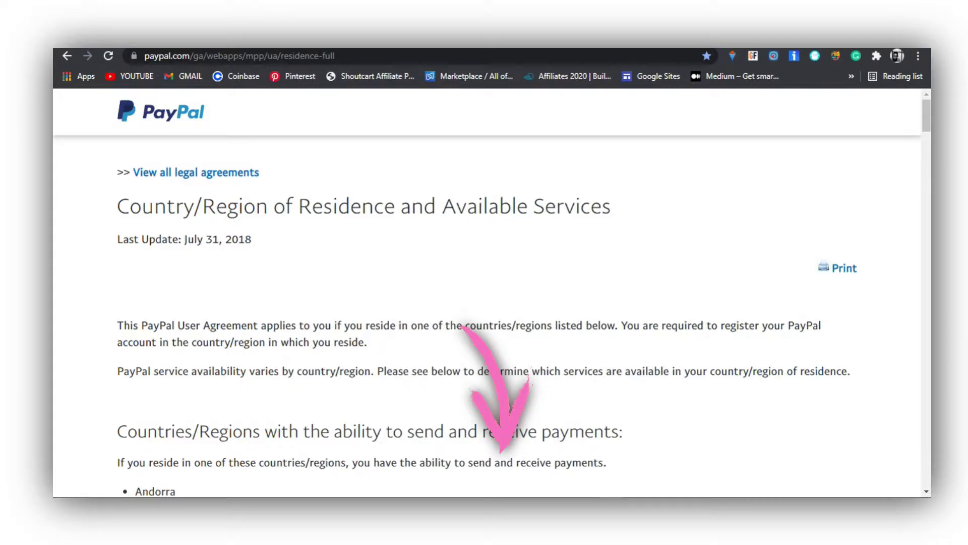
Scroll through the supported countries/regions list and return to the Summary dashboard with the 9.12 USD balance.
{"action": "scroll", "coordinate": [487, 293], "scroll_direction": "down", "scroll_amount": 2}
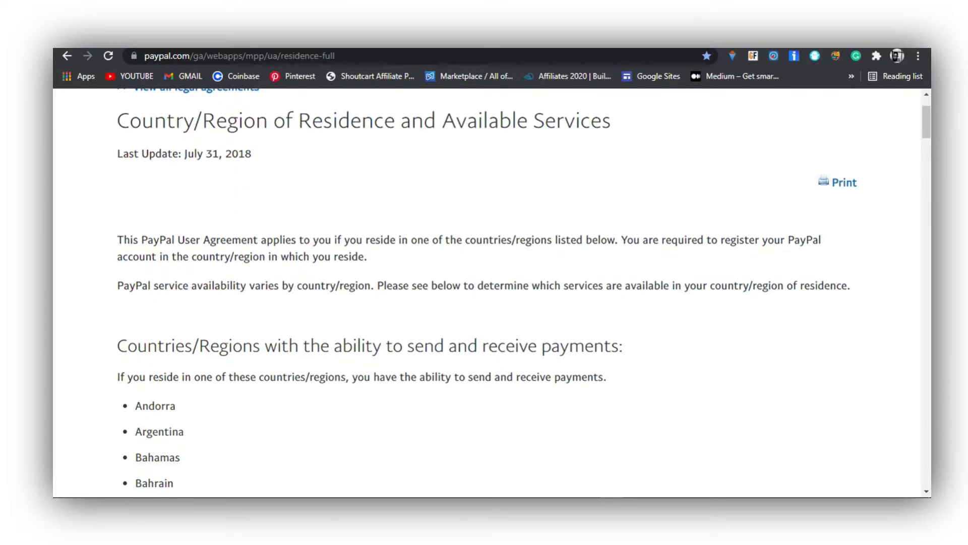
{"action": "scroll", "coordinate": [487, 292], "scroll_direction": "down", "scroll_amount": 2}
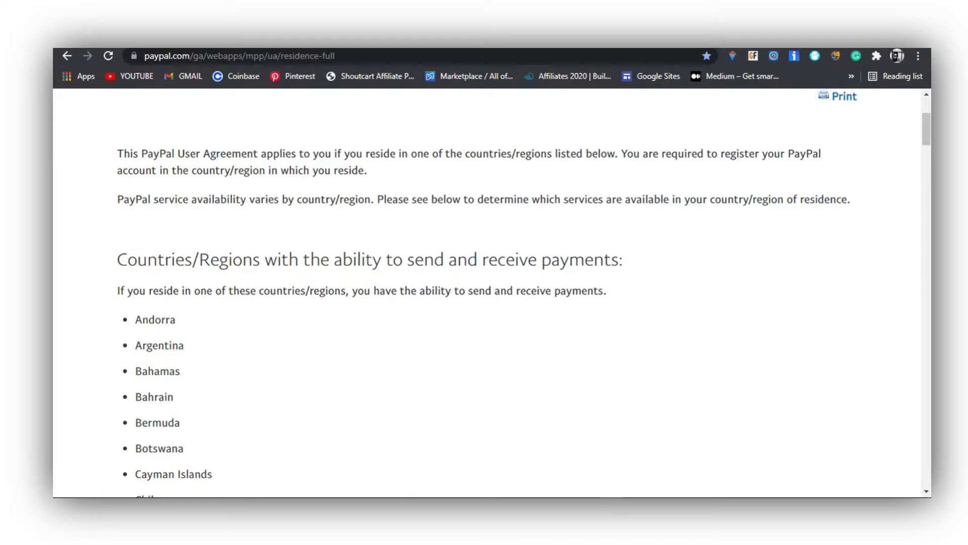
{"action": "scroll", "coordinate": [493, 292], "scroll_direction": "down", "scroll_amount": 8}
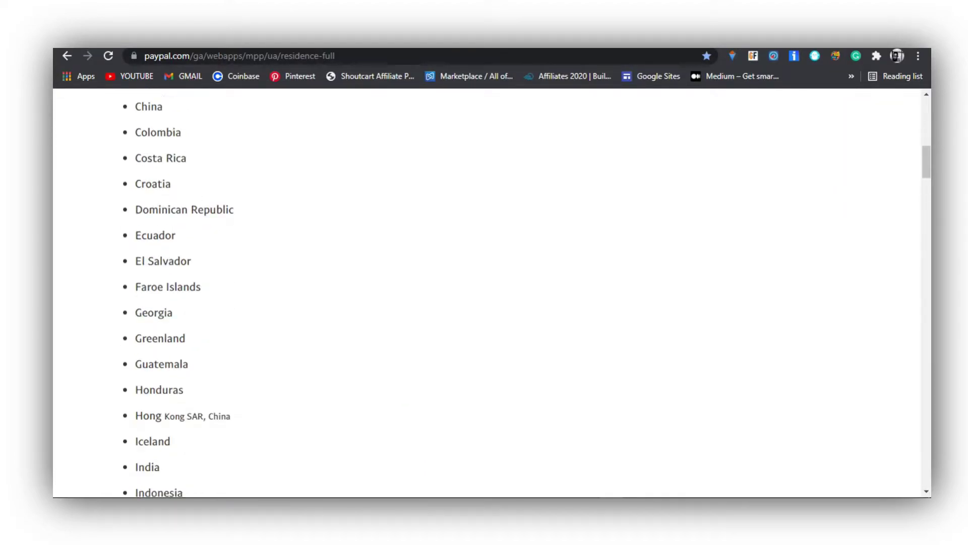
{"action": "scroll", "coordinate": [492, 293], "scroll_direction": "down", "scroll_amount": 11}
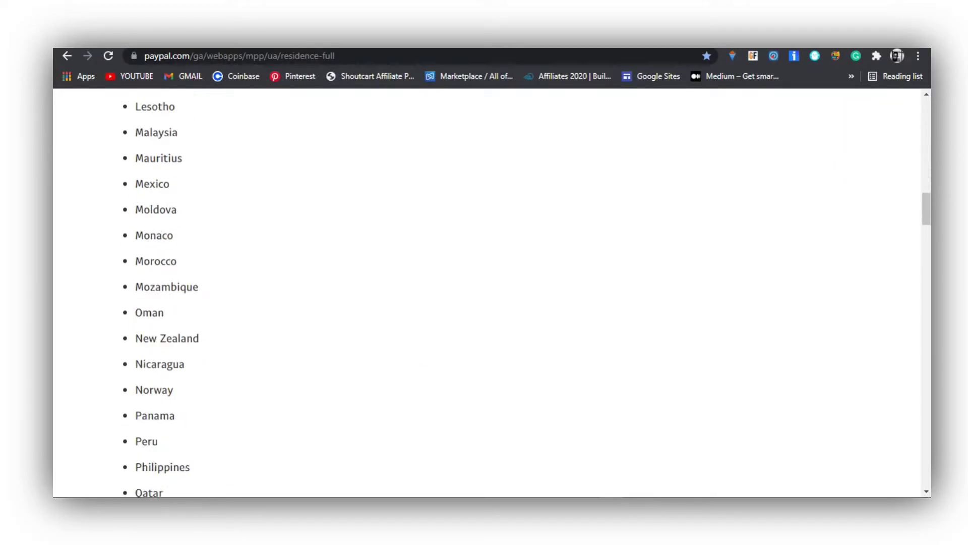
{"action": "scroll", "coordinate": [492, 292], "scroll_direction": "down", "scroll_amount": 10}
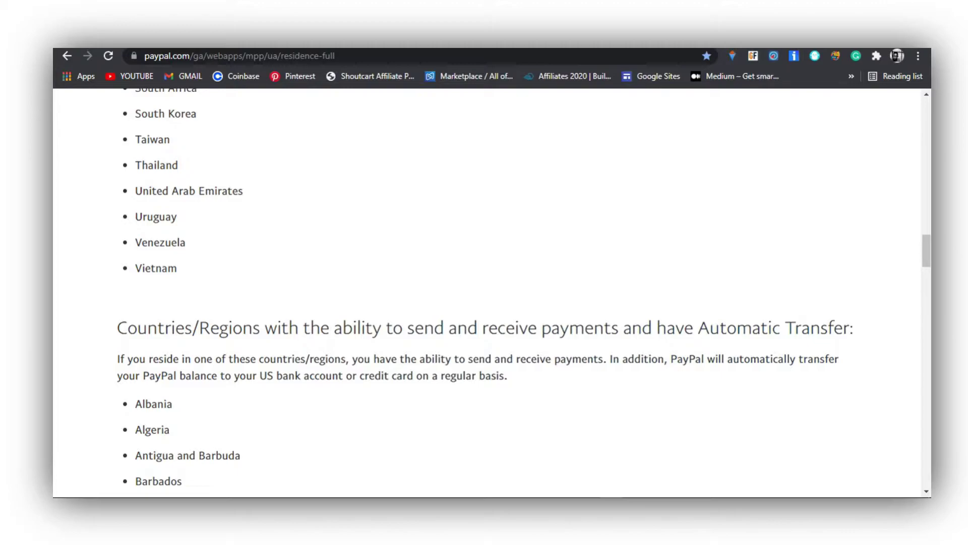
{"action": "scroll", "coordinate": [492, 292], "scroll_direction": "up", "scroll_amount": 17}
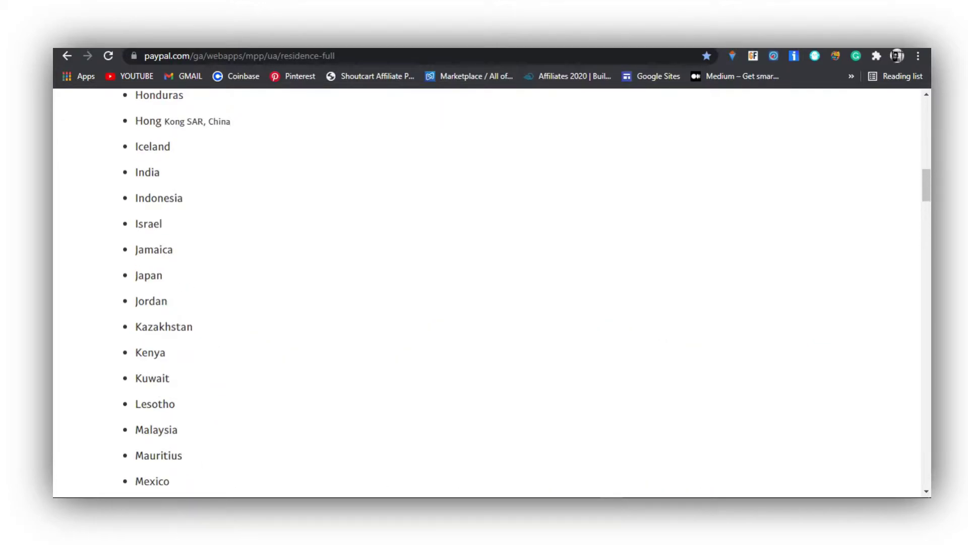
{"action": "scroll", "coordinate": [492, 292], "scroll_direction": "up", "scroll_amount": 14}
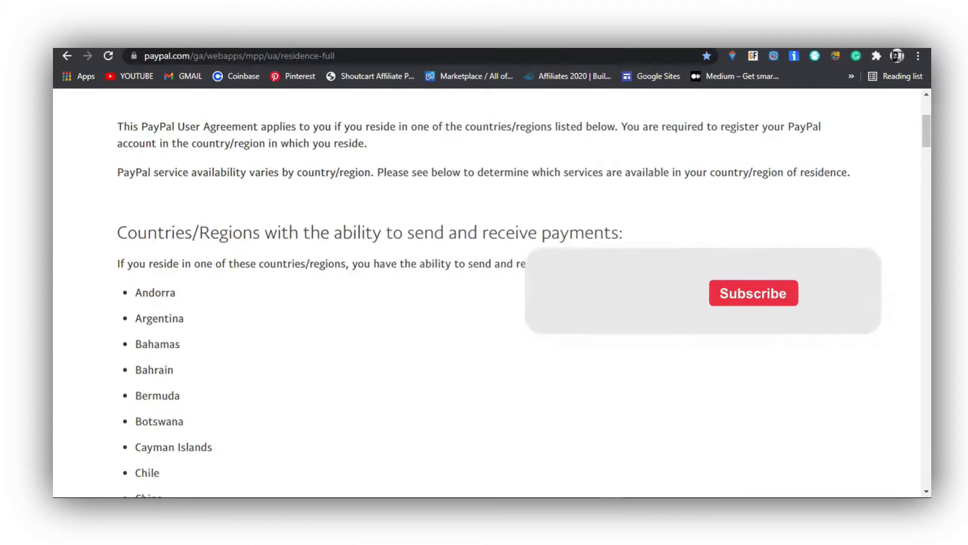
{"action": "scroll", "coordinate": [492, 292], "scroll_direction": "up", "scroll_amount": 4}
{"action": "scroll", "coordinate": [492, 292], "scroll_direction": "down", "scroll_amount": 10}
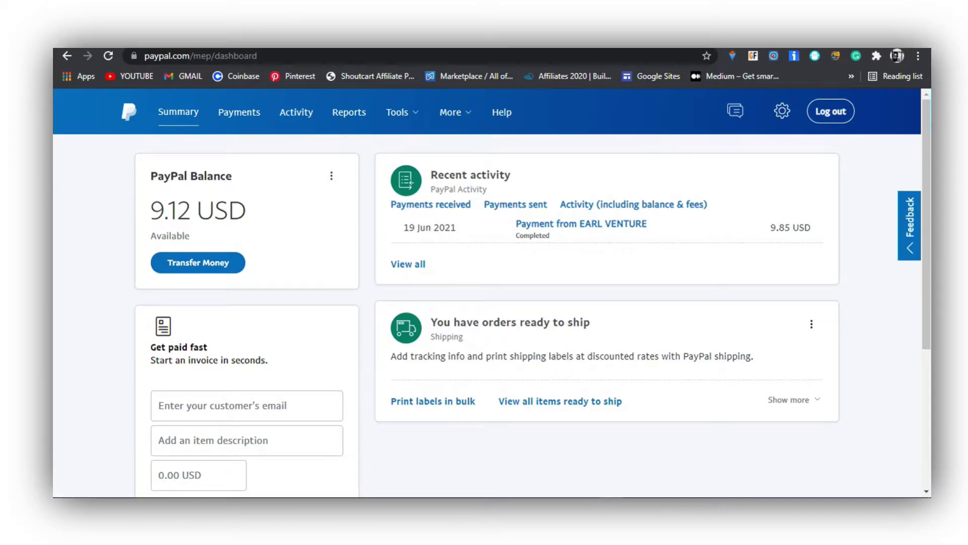
Go to Account Settings and open Money, banks and cards to view the linked Visa debit card.
{"action": "left_click", "coordinate": [782, 110]}
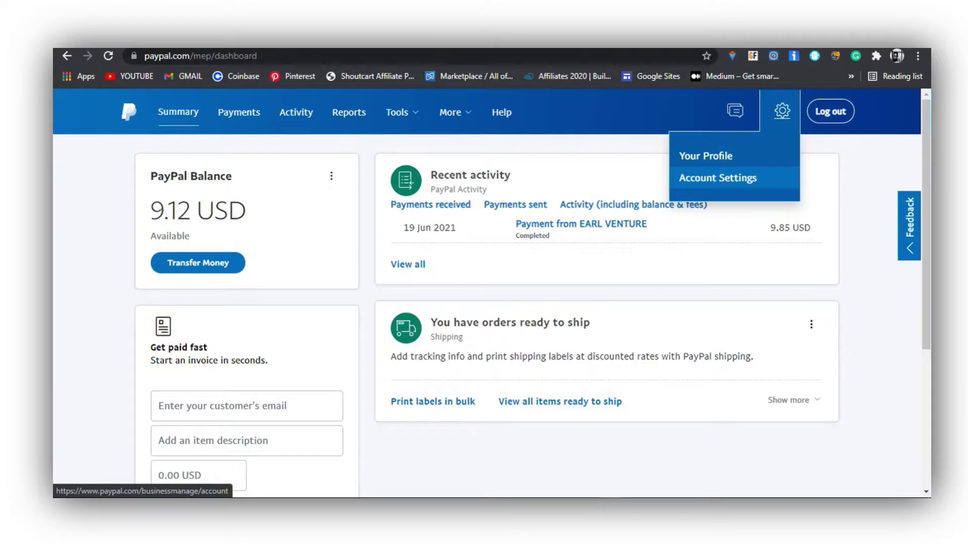
{"action": "left_click", "coordinate": [718, 177]}
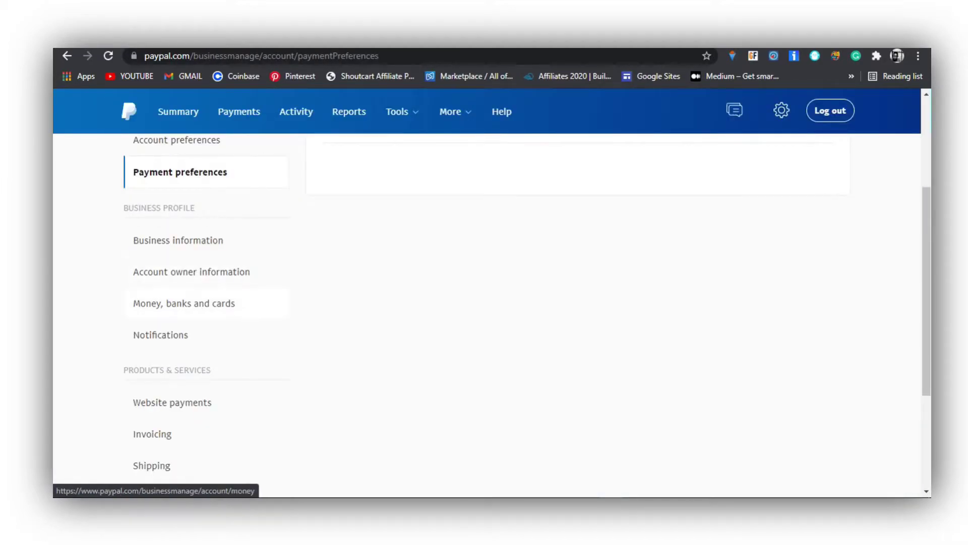
{"action": "left_click", "coordinate": [194, 271]}
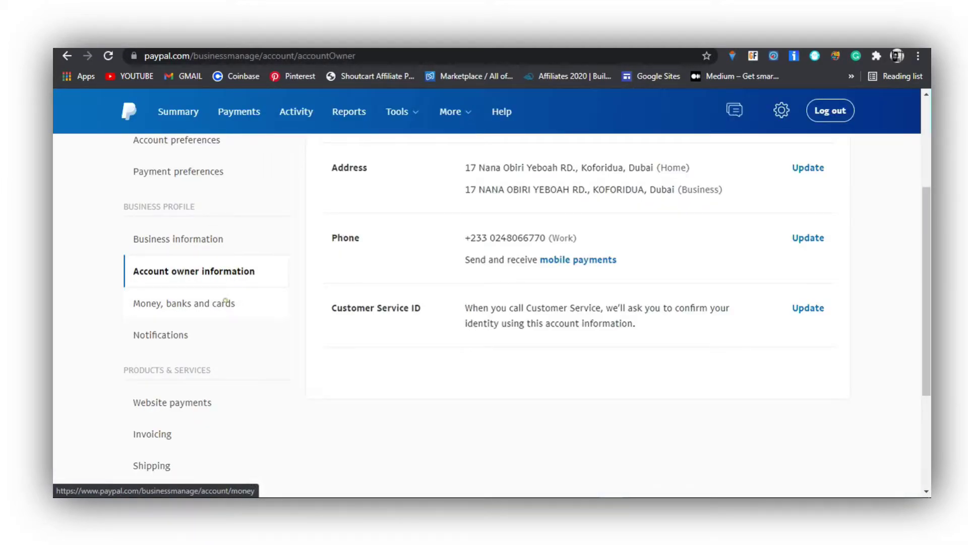
{"action": "left_click", "coordinate": [225, 302]}
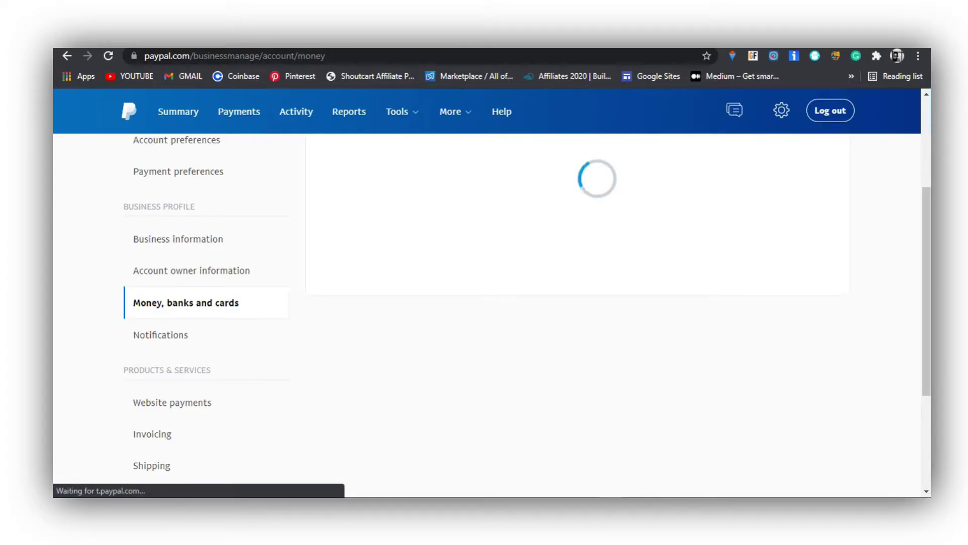
{"action": "scroll", "coordinate": [202, 292], "scroll_direction": "down", "scroll_amount": 4}
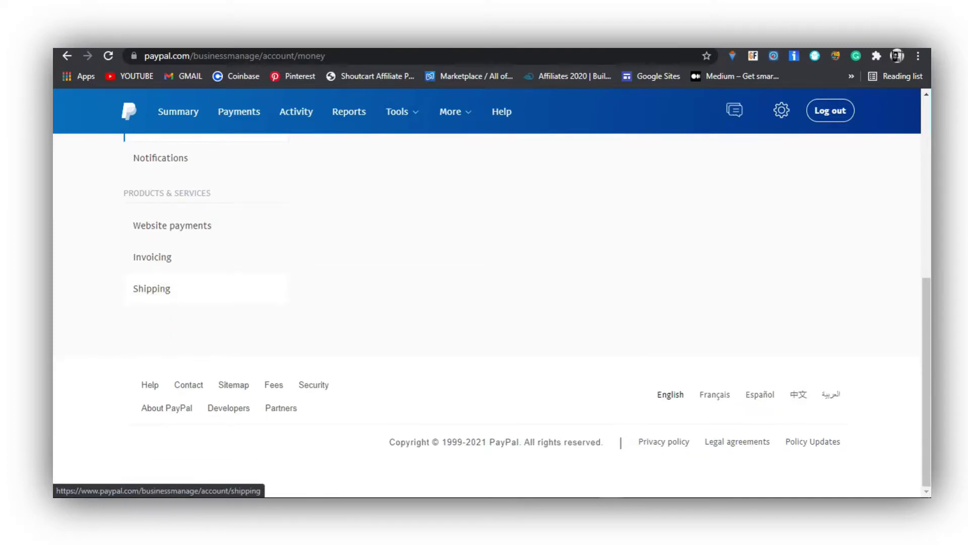
{"action": "scroll", "coordinate": [202, 292], "scroll_direction": "up", "scroll_amount": 4}
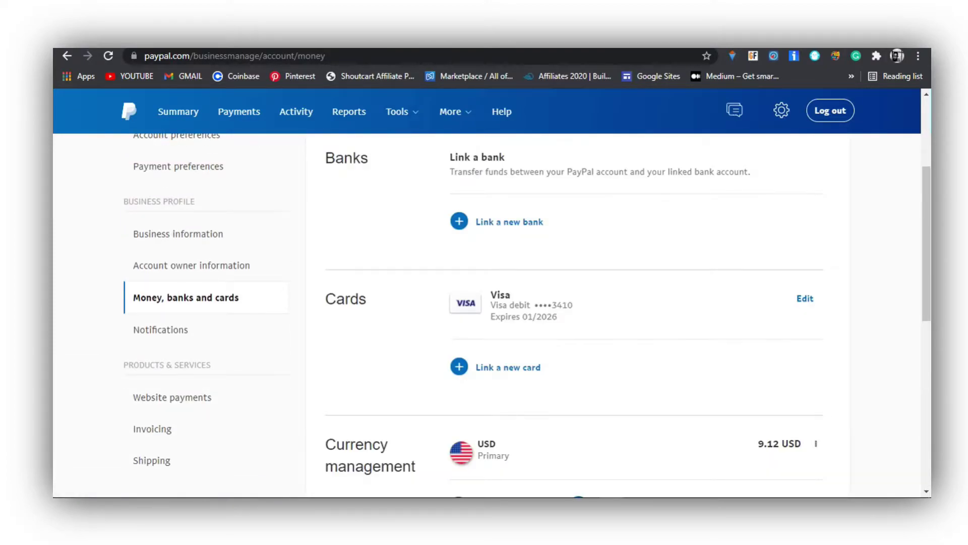
{"action": "scroll", "coordinate": [486, 312], "scroll_direction": "down", "scroll_amount": 2}
{"action": "scroll", "coordinate": [527, 313], "scroll_direction": "down", "scroll_amount": 4}
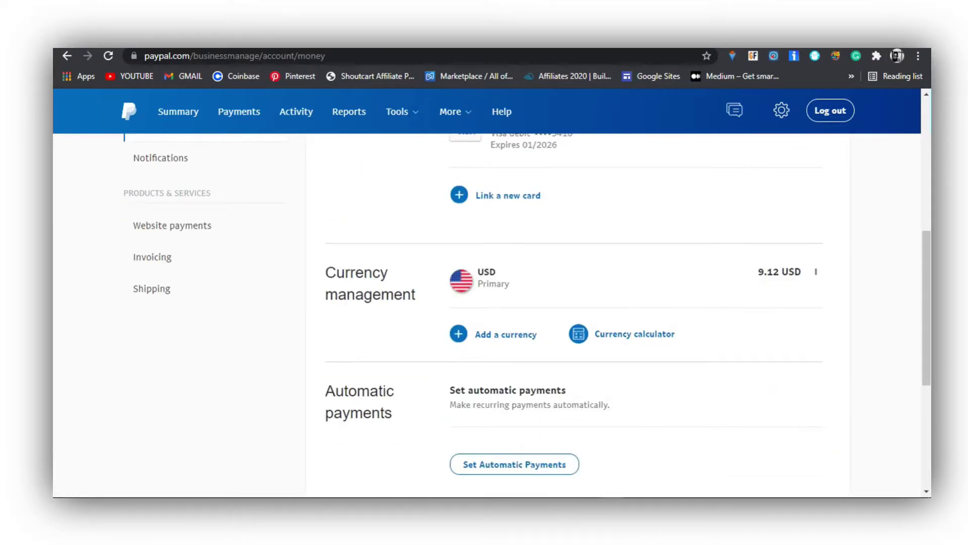
{"action": "scroll", "coordinate": [527, 312], "scroll_direction": "up", "scroll_amount": 5}
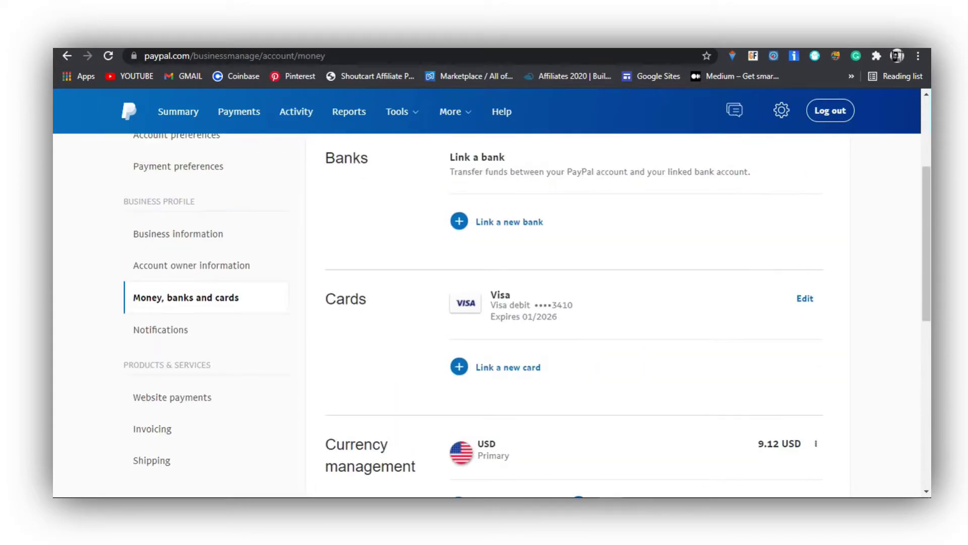
{"action": "scroll", "coordinate": [527, 313], "scroll_direction": "down", "scroll_amount": 5}
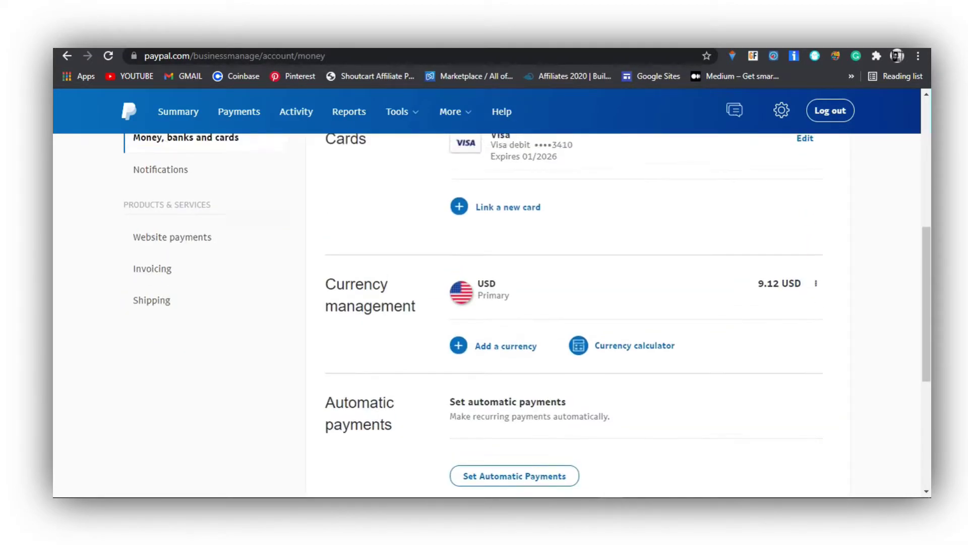
{"action": "scroll", "coordinate": [527, 313], "scroll_direction": "up", "scroll_amount": 9}
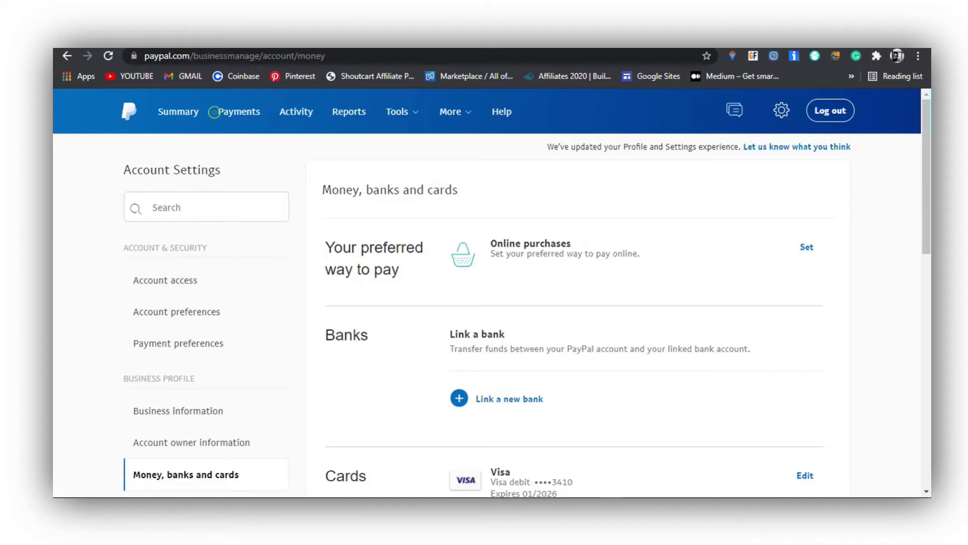
Review the Visa debit card's details, then close the card page back to Summary.
{"action": "scroll", "coordinate": [487, 312], "scroll_direction": "down", "scroll_amount": 2}
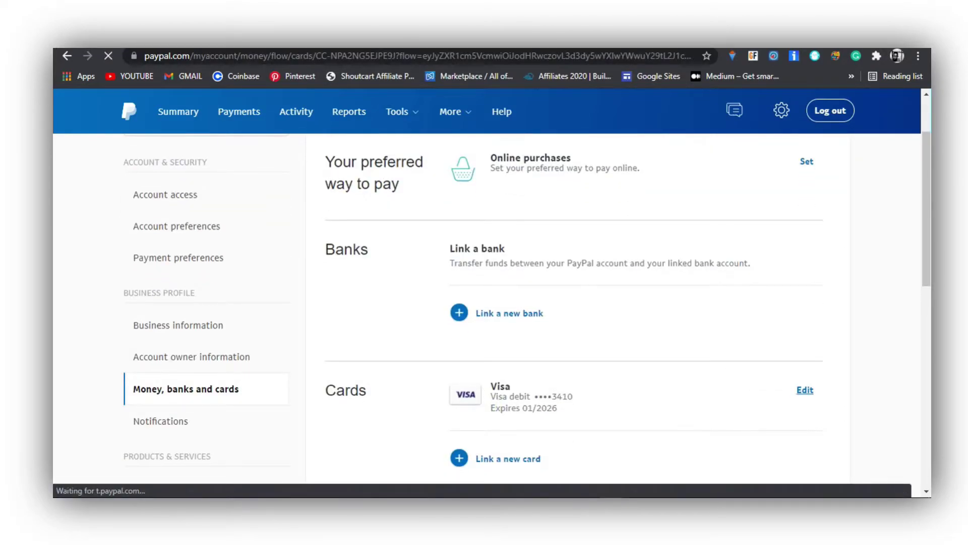
{"action": "scroll", "coordinate": [486, 292], "scroll_direction": "down", "scroll_amount": 2}
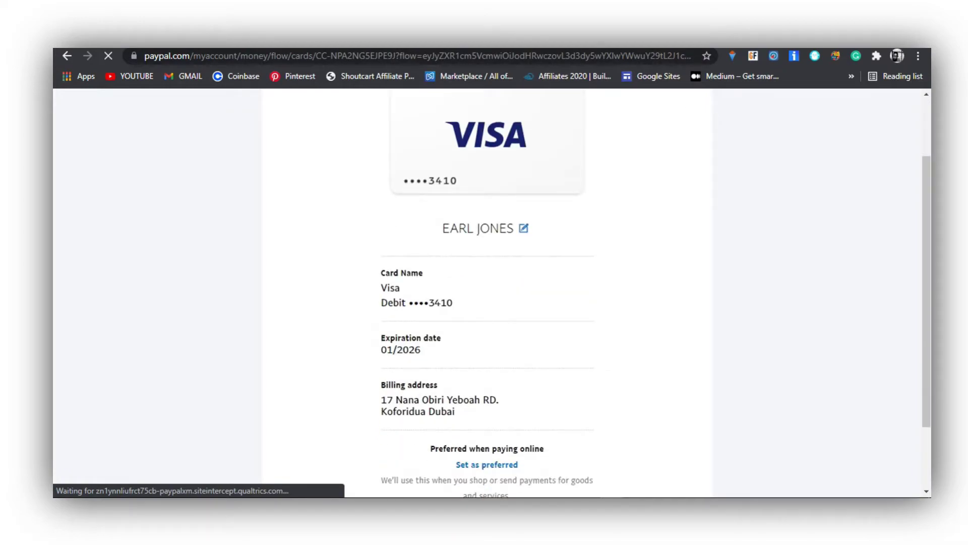
{"action": "scroll", "coordinate": [487, 292], "scroll_direction": "up", "scroll_amount": 2}
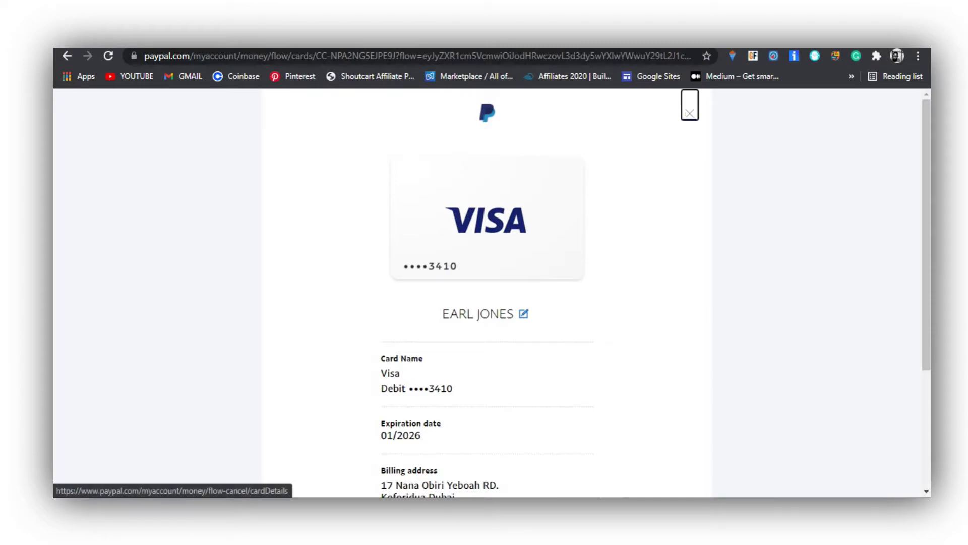
{"action": "left_click", "coordinate": [689, 112]}
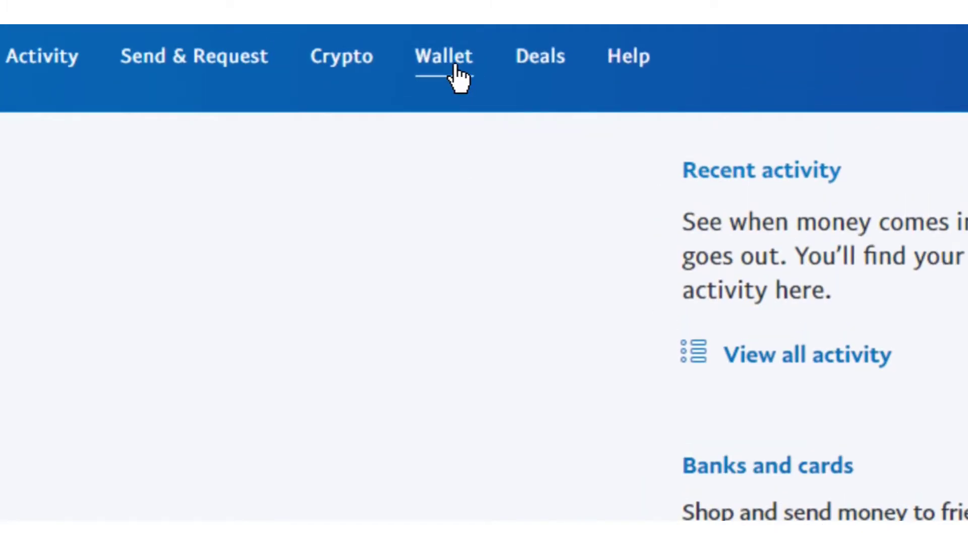
Review the Banks and Cards lists under Account Settings' Money, banks and cards, then return to Summary.
{"action": "left_click", "coordinate": [459, 76]}
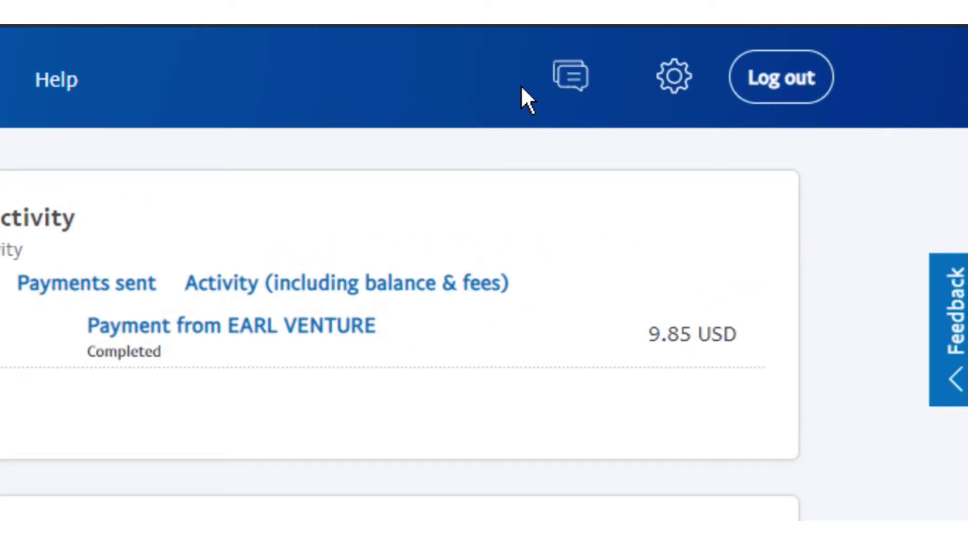
{"action": "left_click", "coordinate": [699, 76]}
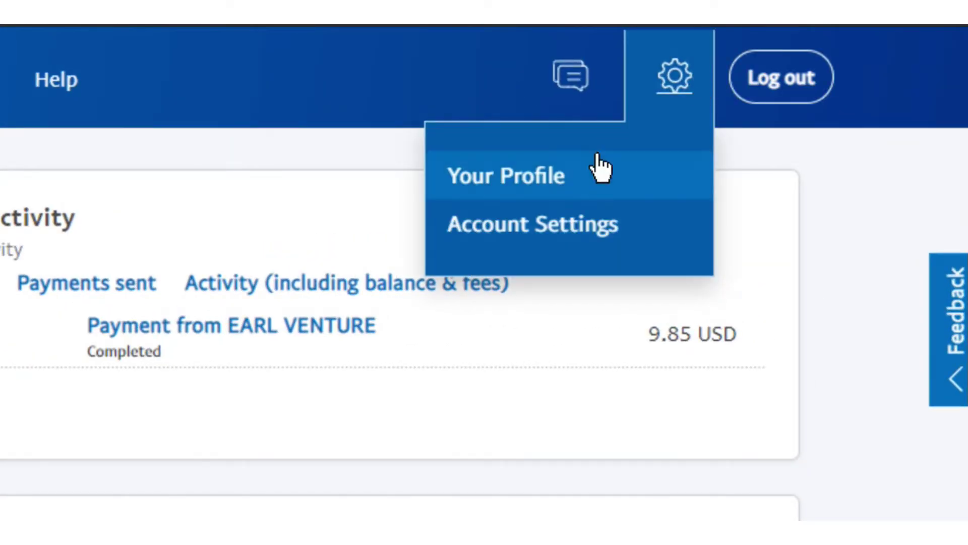
{"action": "left_click", "coordinate": [598, 230]}
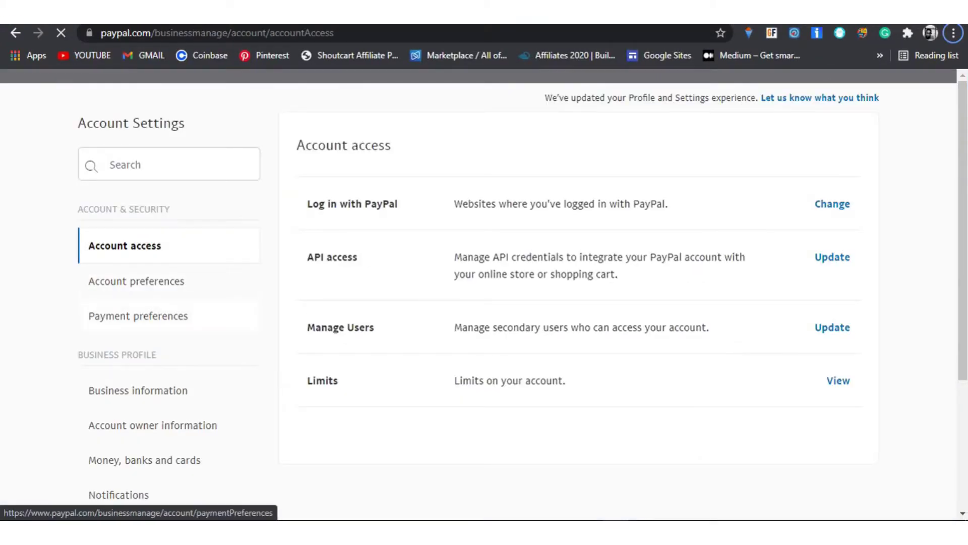
{"action": "scroll", "coordinate": [146, 323], "scroll_direction": "down", "scroll_amount": 4}
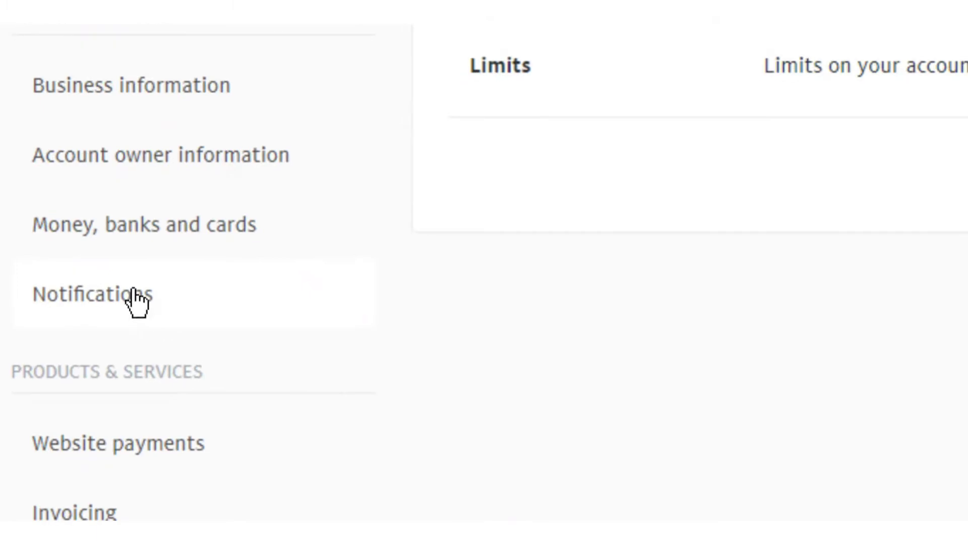
{"action": "left_click", "coordinate": [141, 224]}
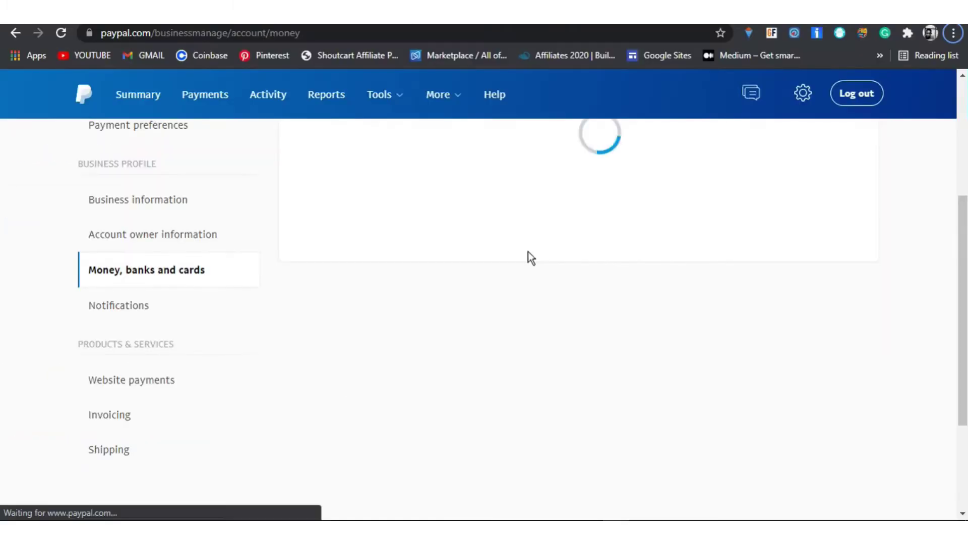
{"action": "scroll", "coordinate": [532, 258], "scroll_direction": "up", "scroll_amount": 4}
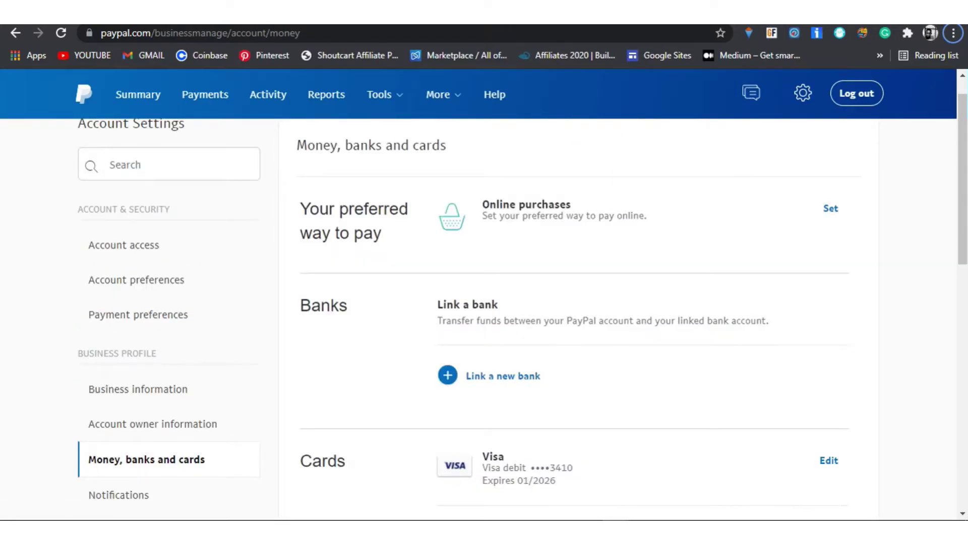
{"action": "scroll", "coordinate": [532, 302], "scroll_direction": "down", "scroll_amount": 2}
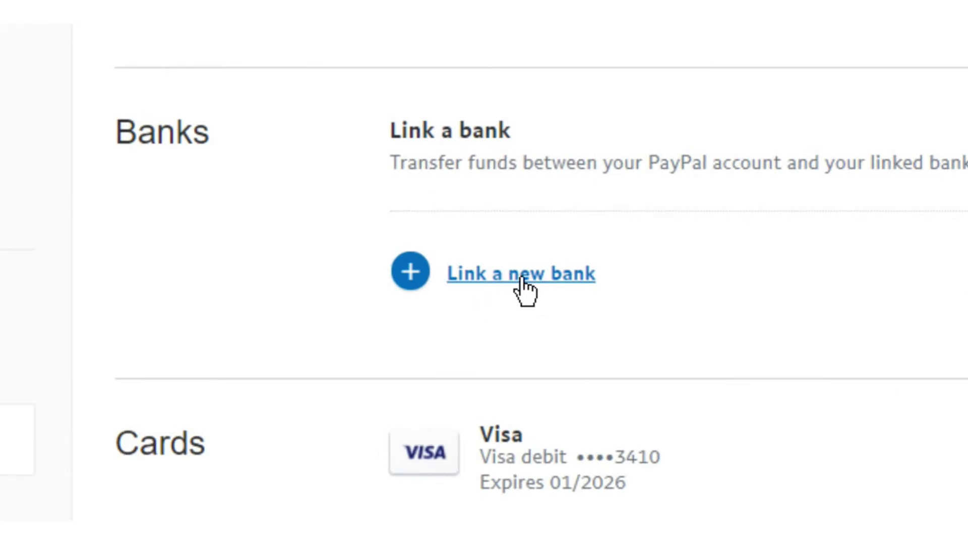
{"action": "scroll", "coordinate": [504, 290], "scroll_direction": "down", "scroll_amount": 6}
{"action": "scroll", "coordinate": [503, 216], "scroll_direction": "up", "scroll_amount": 4}
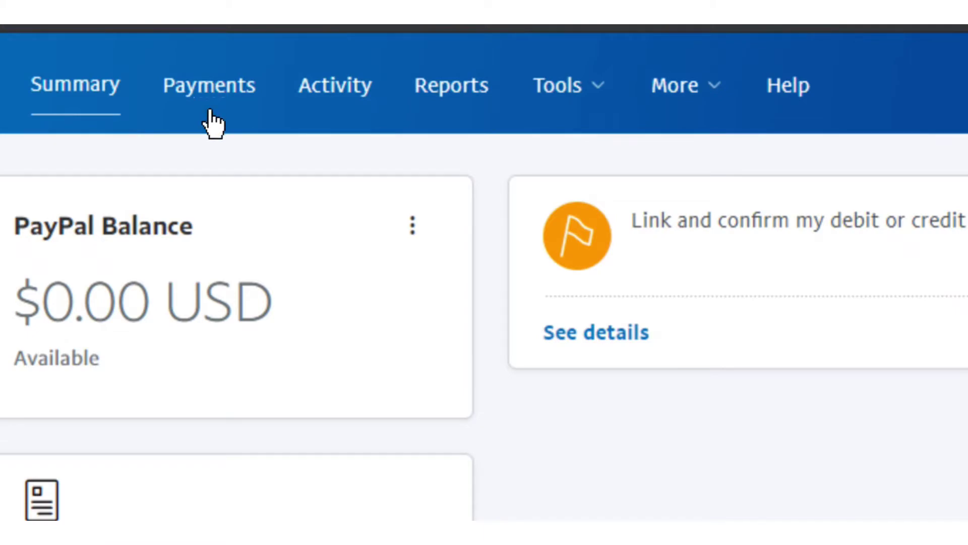
Start the Link a U.S. bank account form from the Money page, then back out to Money.
{"action": "left_click", "coordinate": [219, 96]}
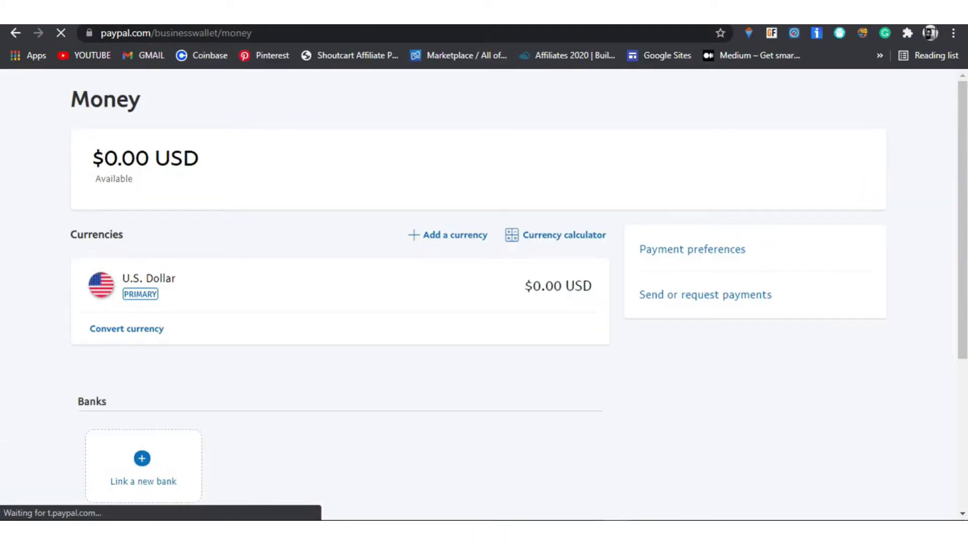
{"action": "scroll", "coordinate": [135, 327], "scroll_direction": "down", "scroll_amount": 3}
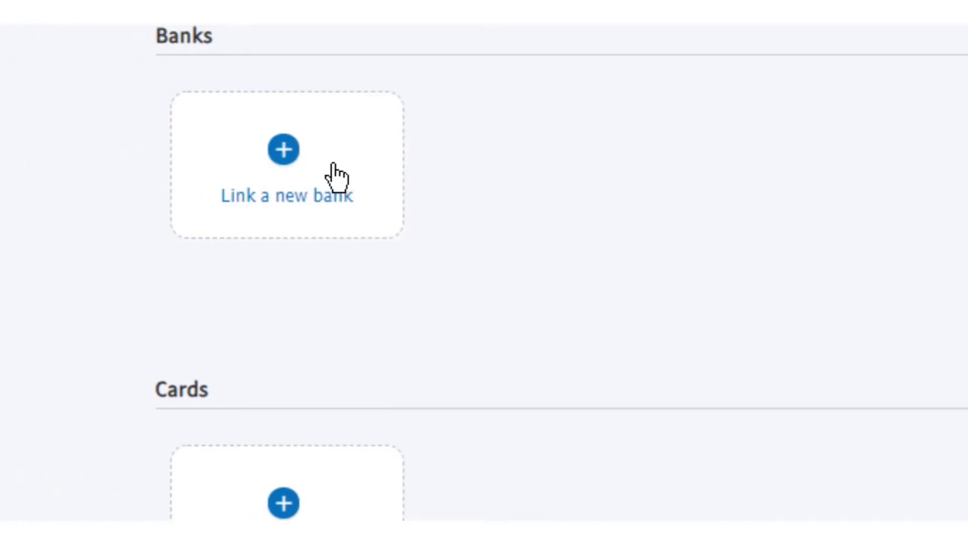
{"action": "left_click", "coordinate": [281, 162]}
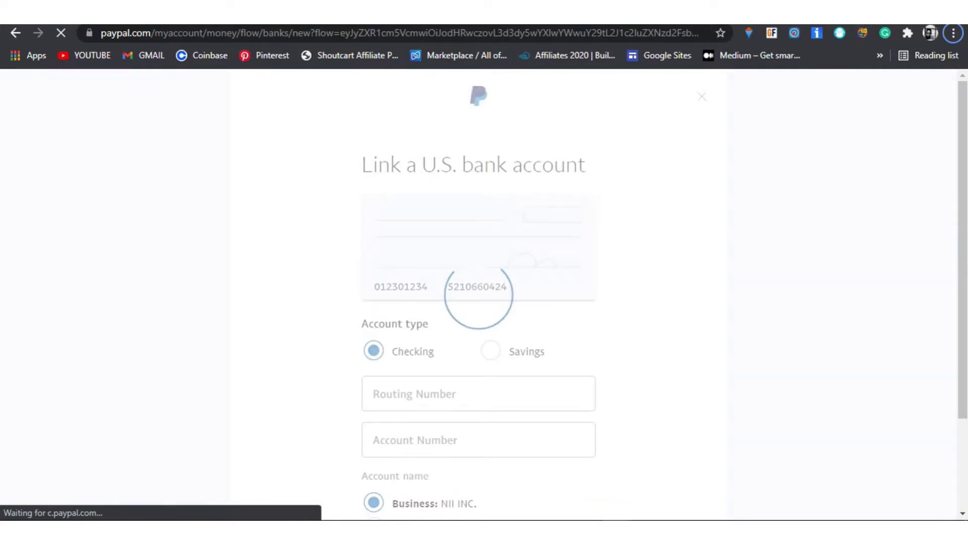
{"action": "scroll", "coordinate": [479, 292], "scroll_direction": "down", "scroll_amount": 2}
{"action": "scroll", "coordinate": [478, 293], "scroll_direction": "up", "scroll_amount": 2}
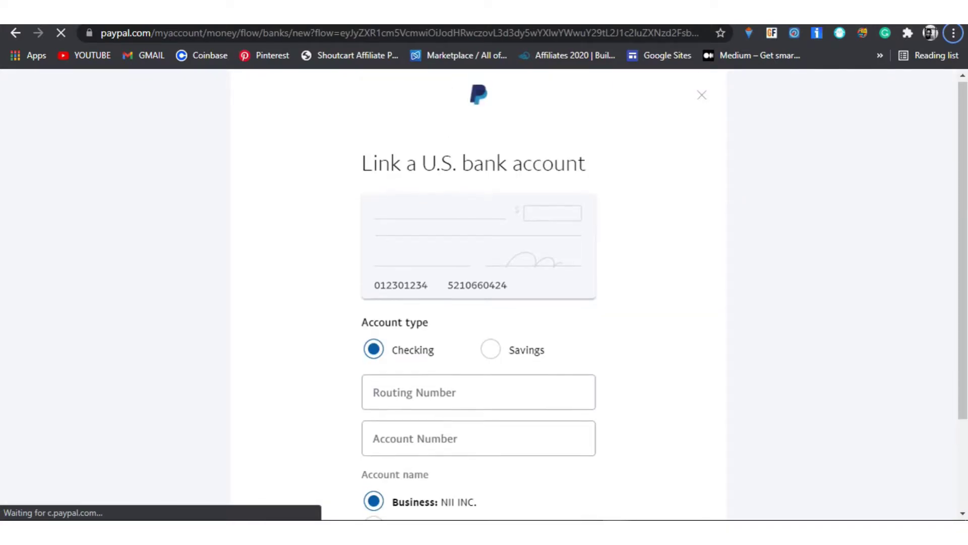
{"action": "scroll", "coordinate": [478, 292], "scroll_direction": "down", "scroll_amount": 2}
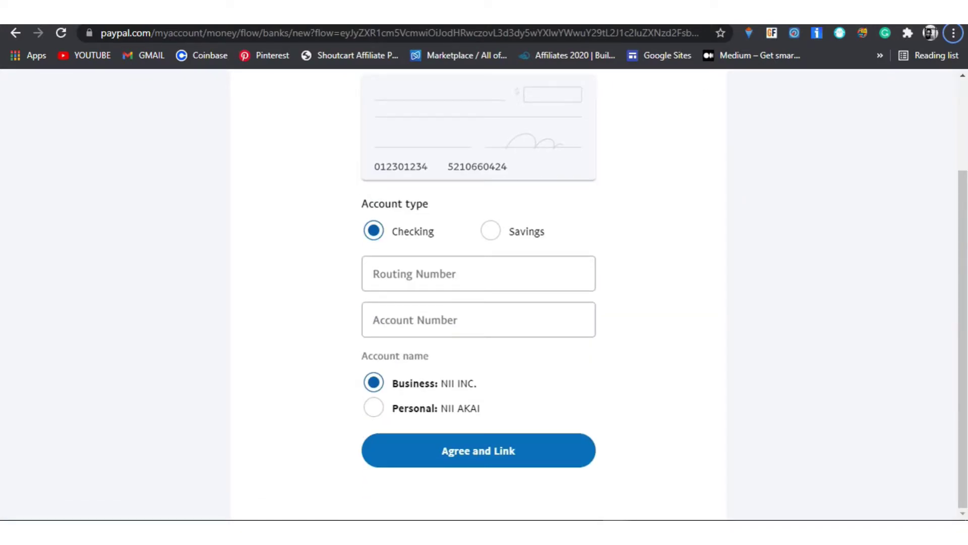
{"action": "scroll", "coordinate": [478, 292], "scroll_direction": "up", "scroll_amount": 2}
{"action": "key", "text": "alt+Left"}
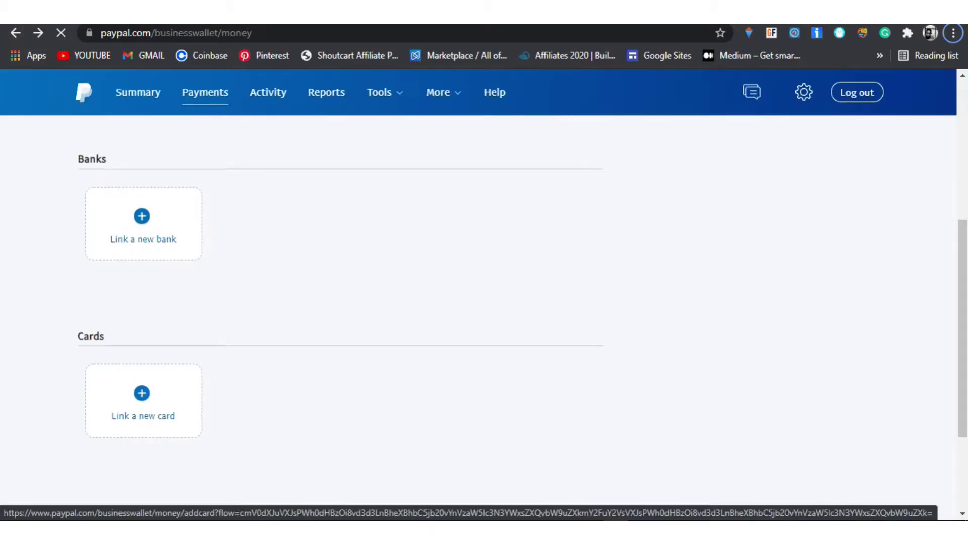
Link a new card by entering its card number, 01/26 expiry date and security code.
{"action": "left_click", "coordinate": [143, 400]}
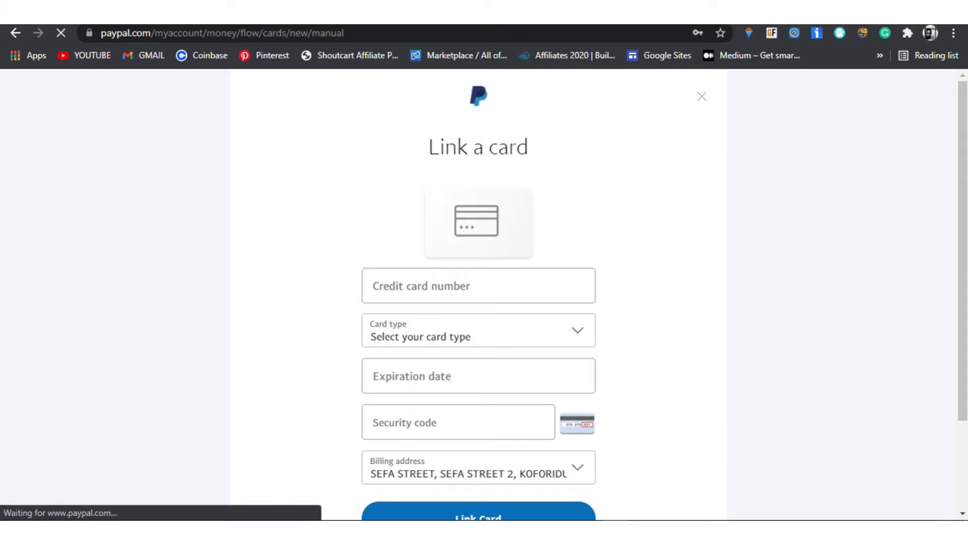
{"action": "left_click", "coordinate": [478, 285]}
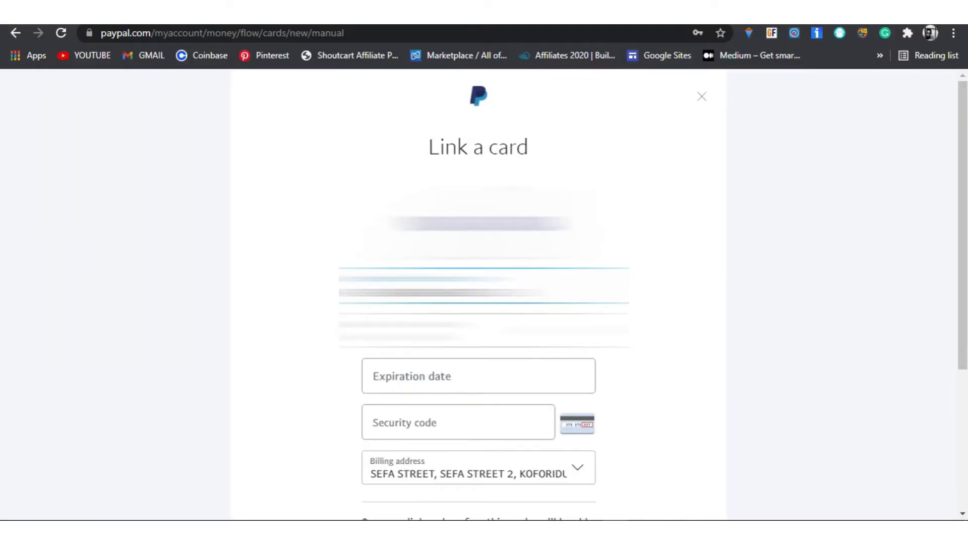
{"action": "left_click", "coordinate": [478, 375]}
{"action": "type", "text": "0"}
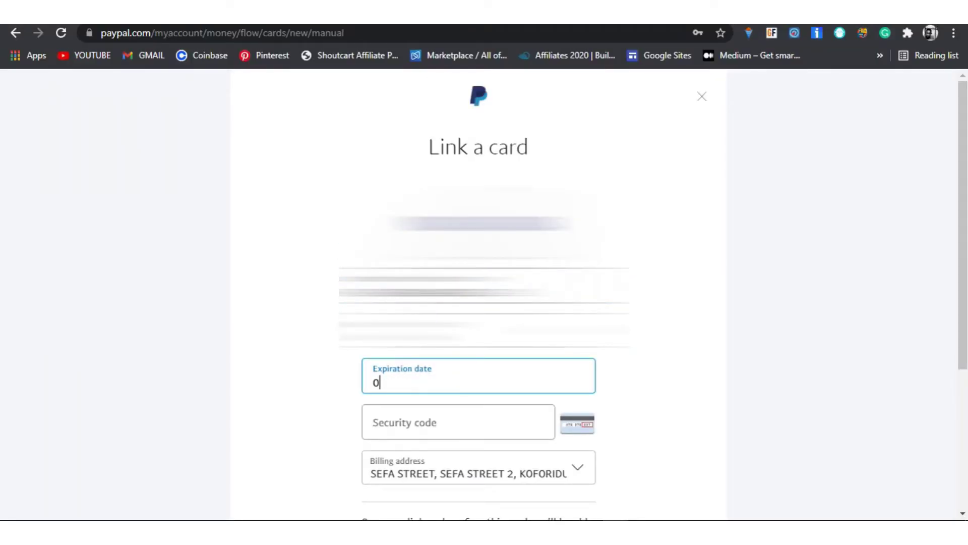
{"action": "type", "text": "1"}
{"action": "type", "text": "26"}
{"action": "key", "text": "Tab"}
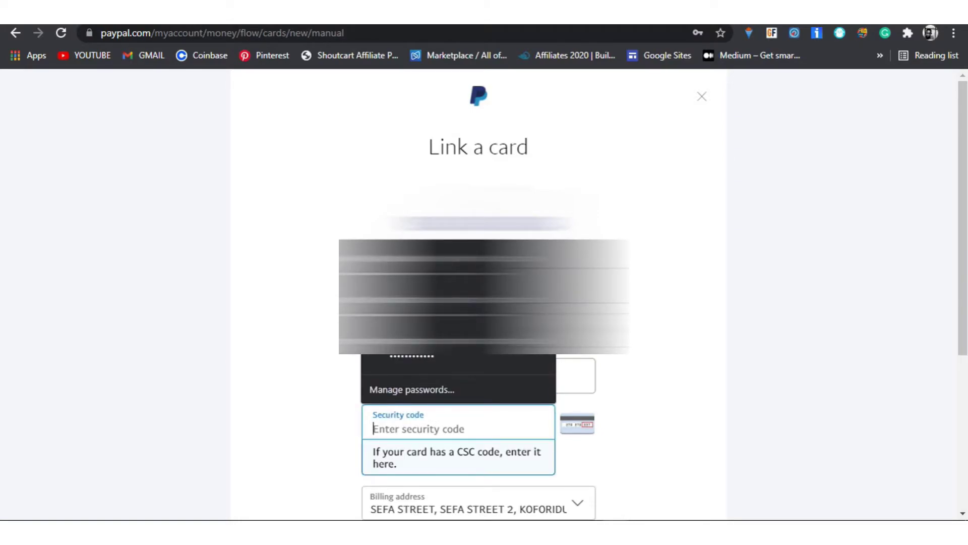
{"action": "type", "text": "12"}
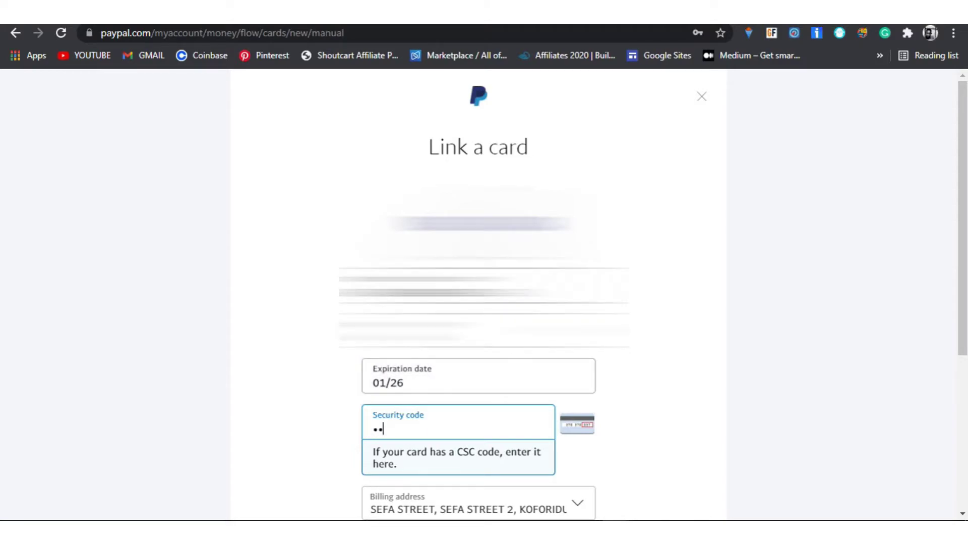
{"action": "type", "text": "3"}
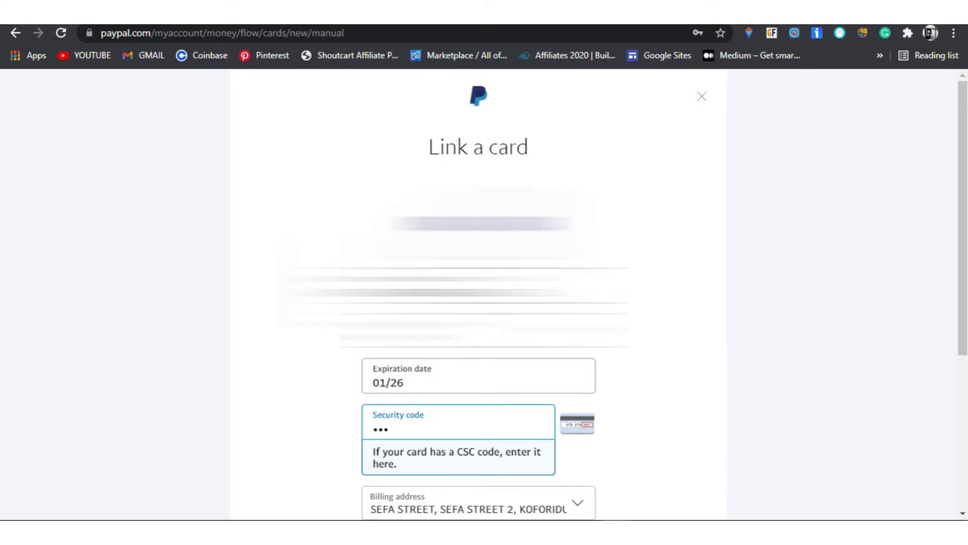
{"action": "scroll", "coordinate": [478, 302], "scroll_direction": "down", "scroll_amount": 2}
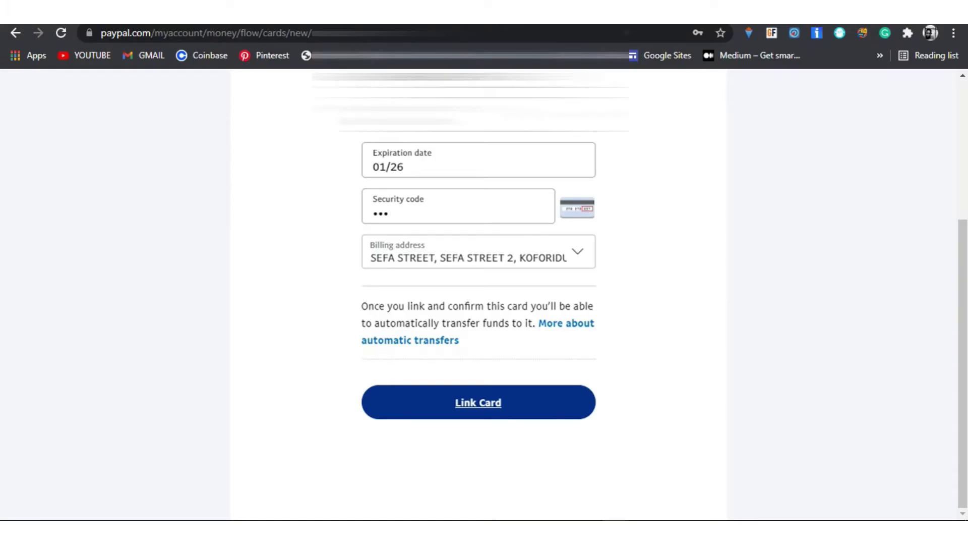
{"action": "key", "text": "Return"}
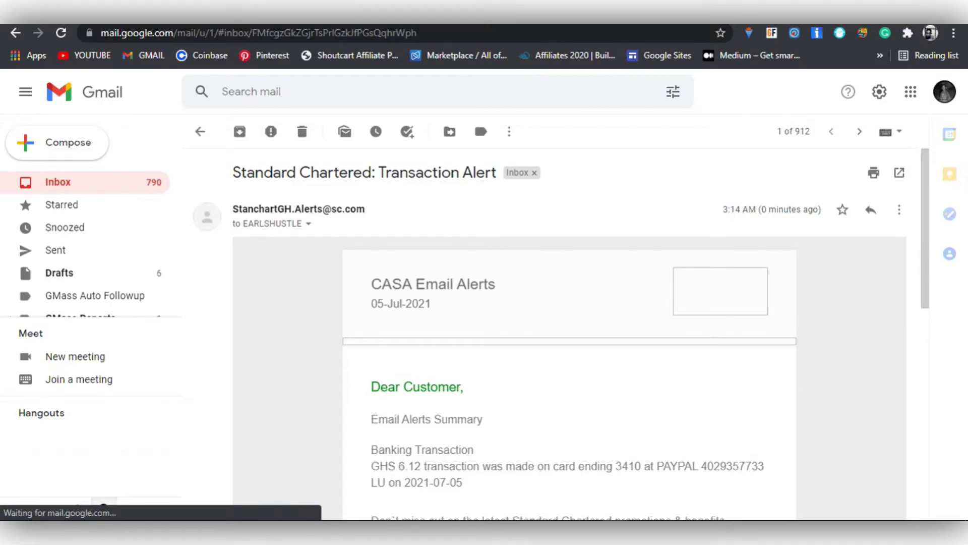
Read the Standard Chartered Gmail alert for the GHS 6.12 PayPal charge, then return to PayPal.
{"action": "scroll", "coordinate": [569, 328], "scroll_direction": "down", "scroll_amount": 2}
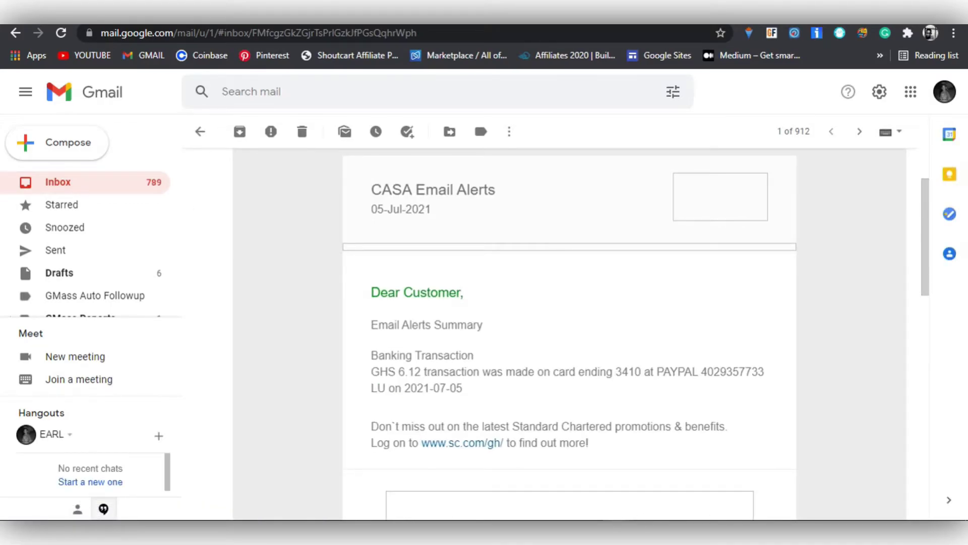
{"action": "scroll", "coordinate": [570, 328], "scroll_direction": "down", "scroll_amount": 2}
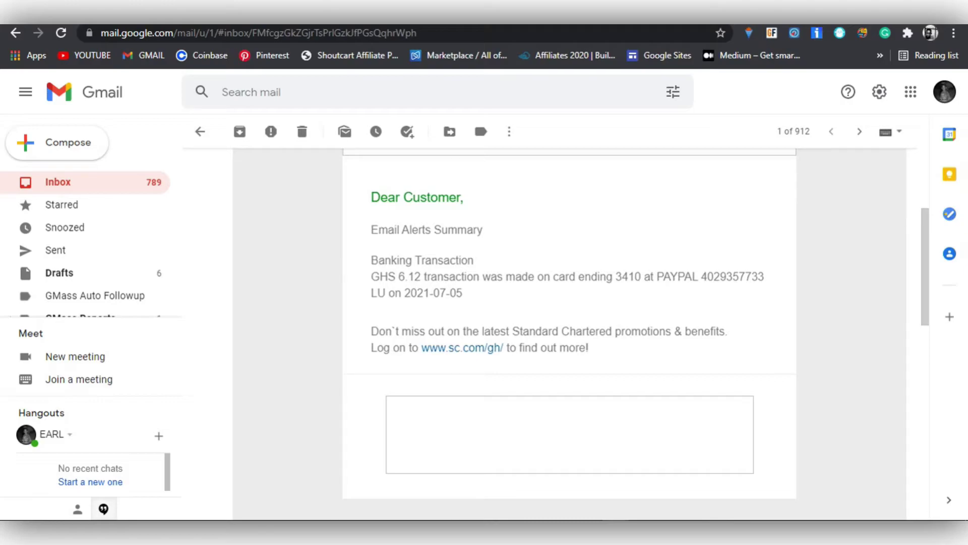
{"action": "scroll", "coordinate": [570, 333], "scroll_direction": "down", "scroll_amount": 4}
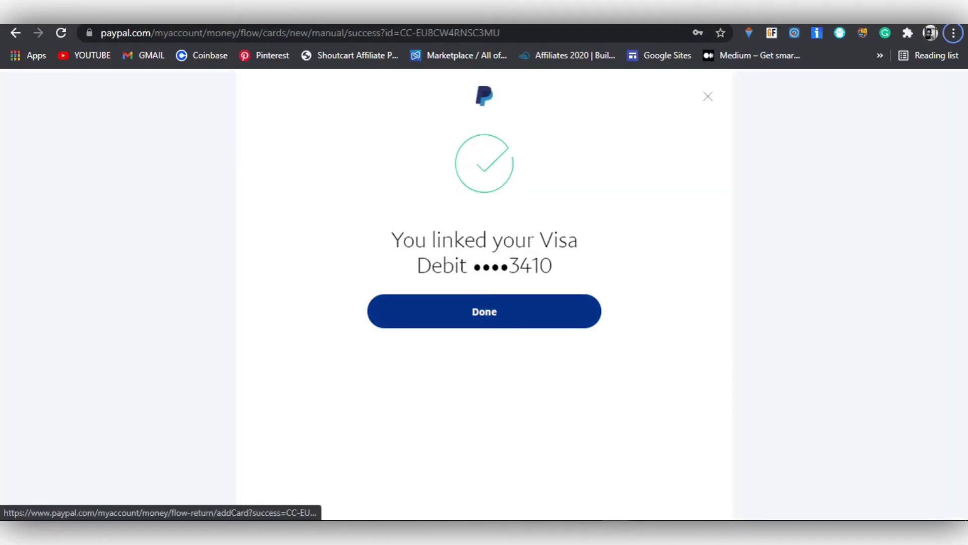
Finish the link confirmation and open the Visa card tile marked Confirm your card.
{"action": "left_click", "coordinate": [484, 311]}
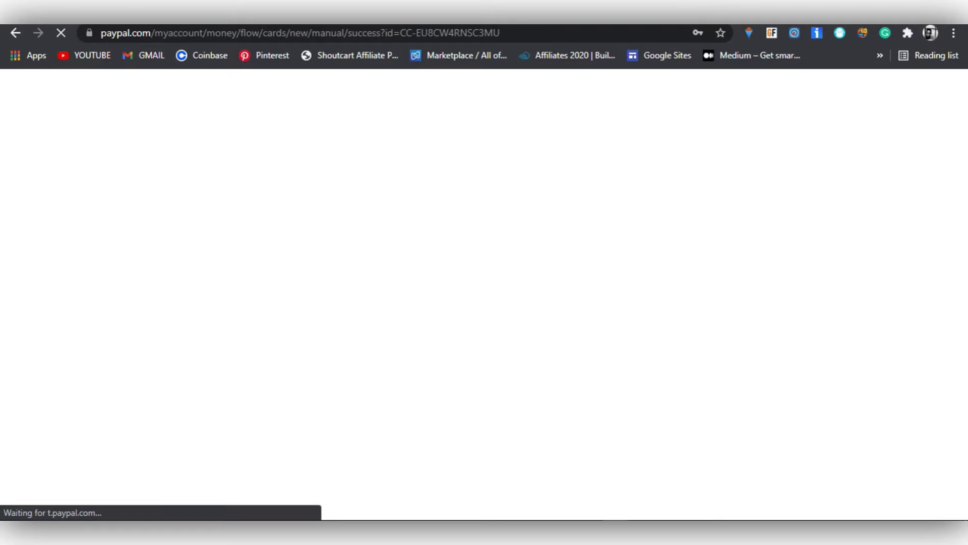
{"action": "scroll", "coordinate": [484, 293], "scroll_direction": "down", "scroll_amount": 6}
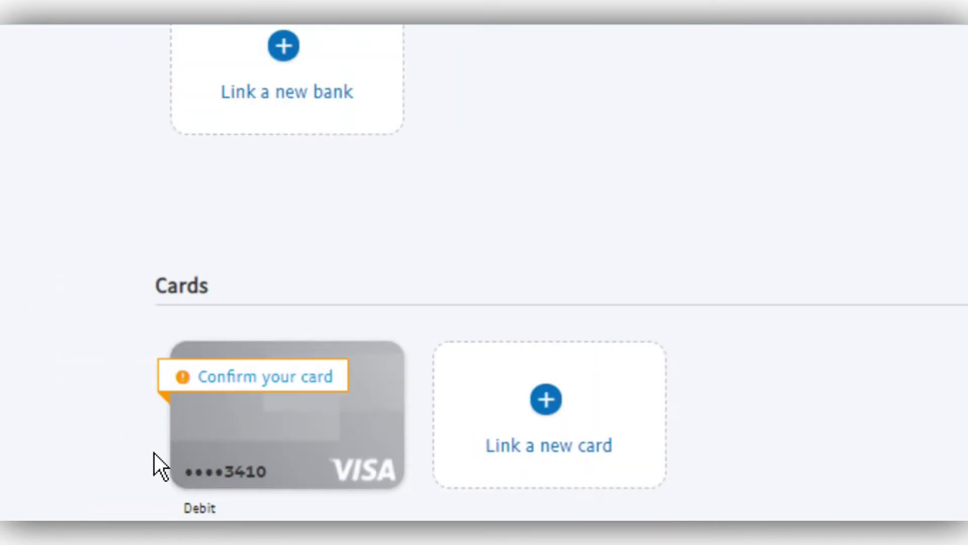
{"action": "left_click", "coordinate": [267, 375]}
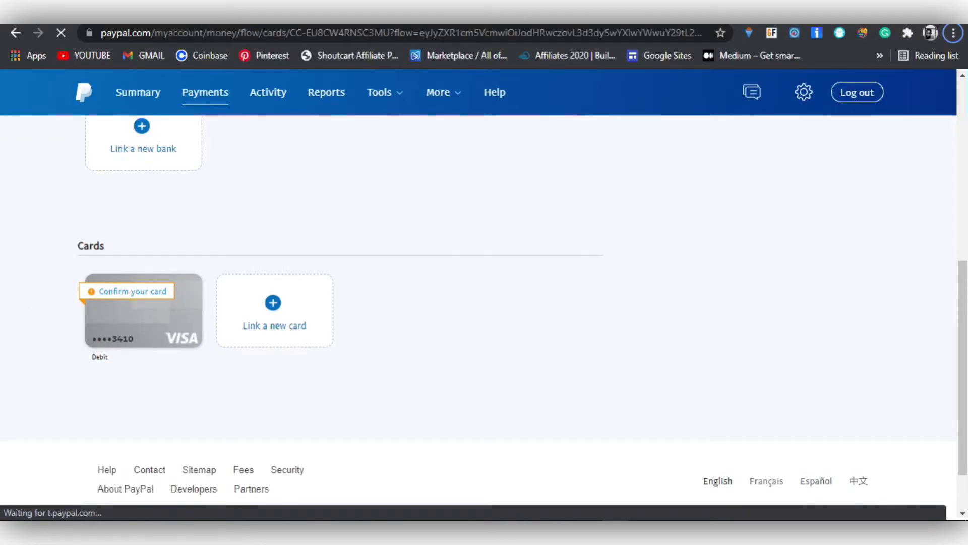
{"action": "scroll", "coordinate": [479, 292], "scroll_direction": "down", "scroll_amount": 2}
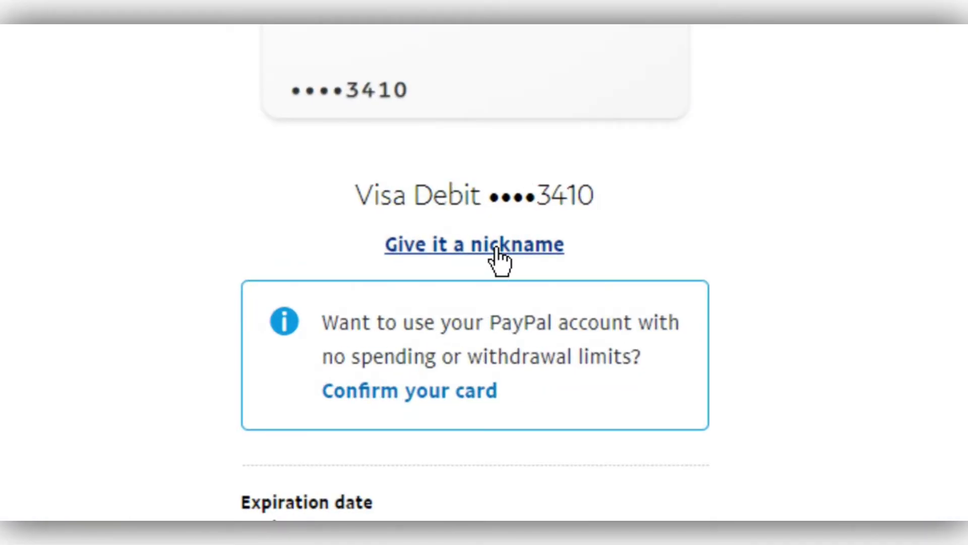
Enter Earl in the Visa Debit card's Nickname field and save it.
{"action": "left_click", "coordinate": [485, 250]}
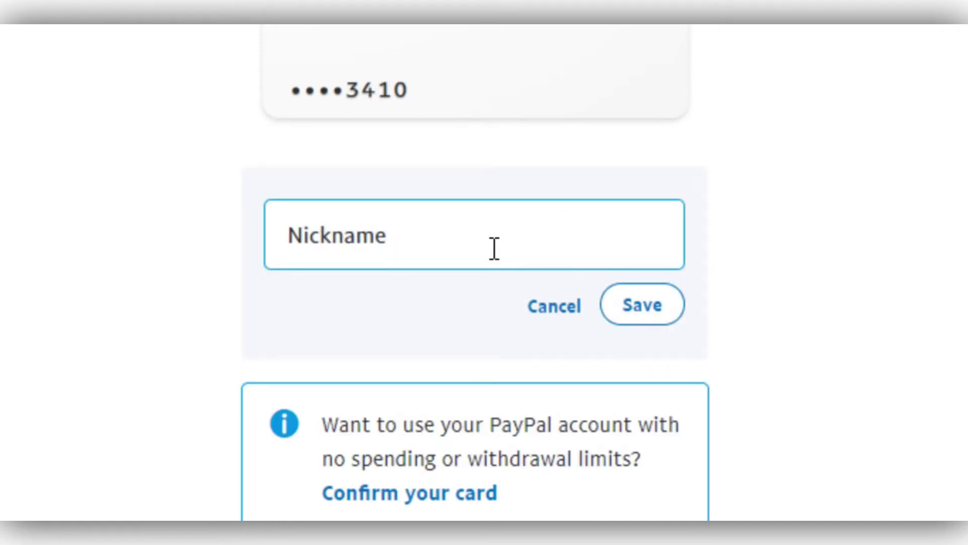
{"action": "type", "text": "r"}
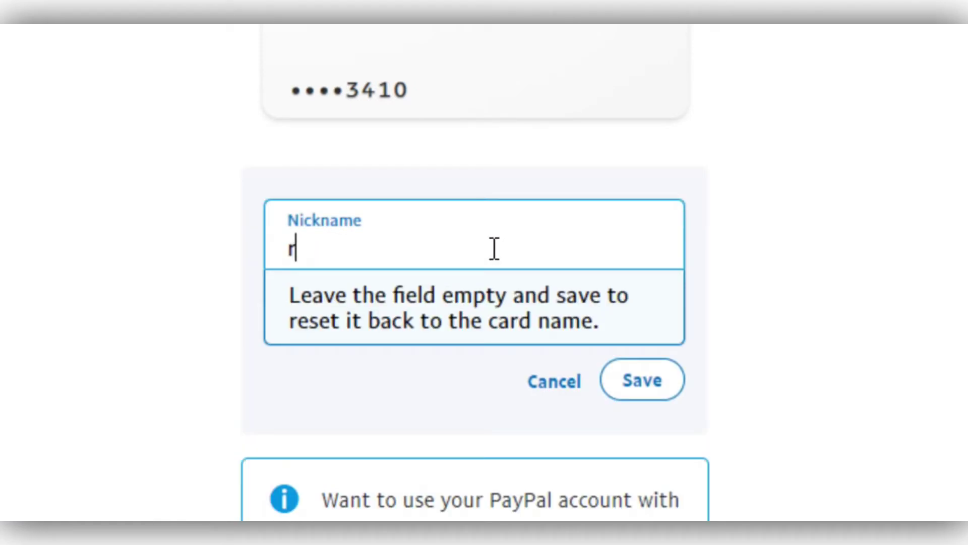
{"action": "key", "text": "BackSpace"}
{"action": "type", "text": "er"}
{"action": "key", "text": "BackSpace"}
{"action": "key", "text": "BackSpace"}
{"action": "type", "text": "EAR"}
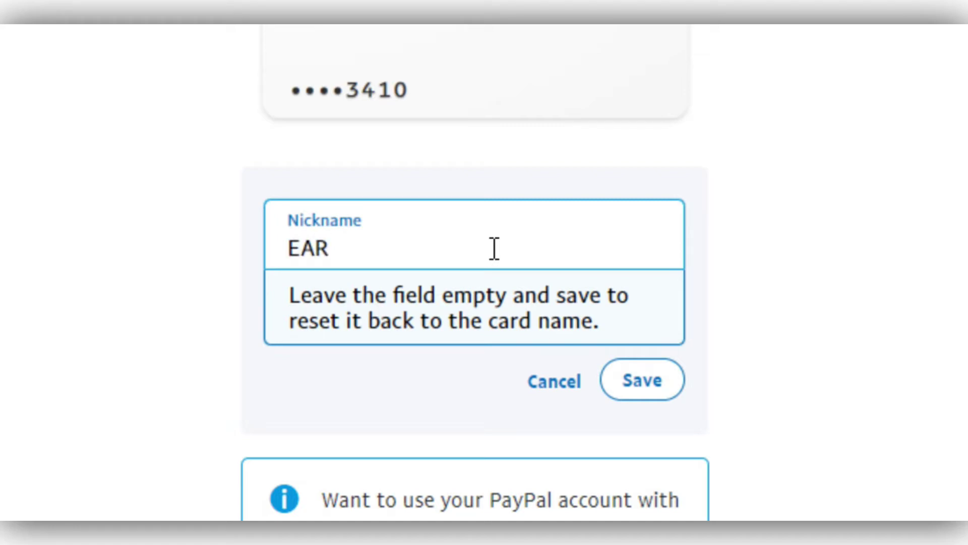
{"action": "key", "text": "BackSpace"}
{"action": "key", "text": "BackSpace"}
{"action": "type", "text": "aer"}
{"action": "key", "text": "BackSpace"}
{"action": "key", "text": "BackSpace"}
{"action": "type", "text": "rl"}
{"action": "scroll", "coordinate": [592, 291], "scroll_direction": "down", "scroll_amount": 2}
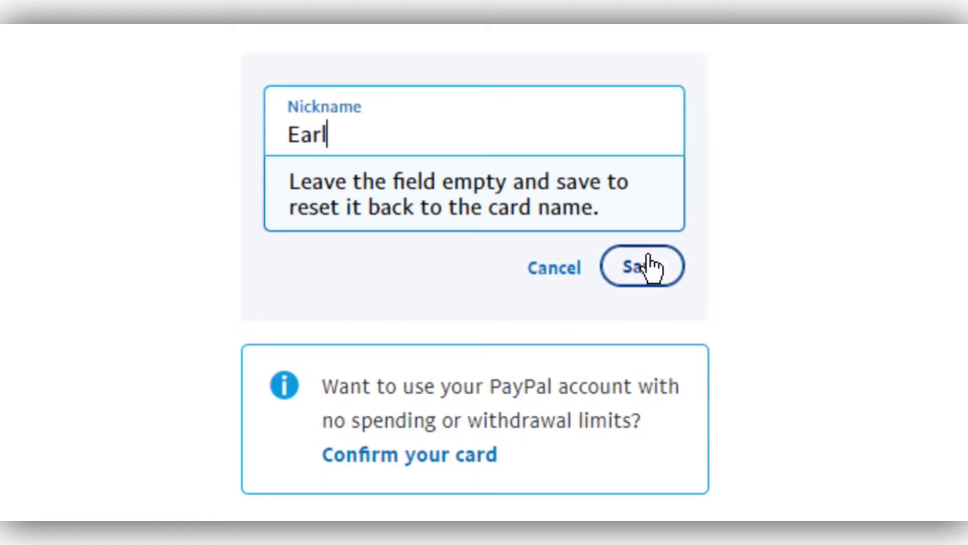
{"action": "left_click", "coordinate": [650, 266]}
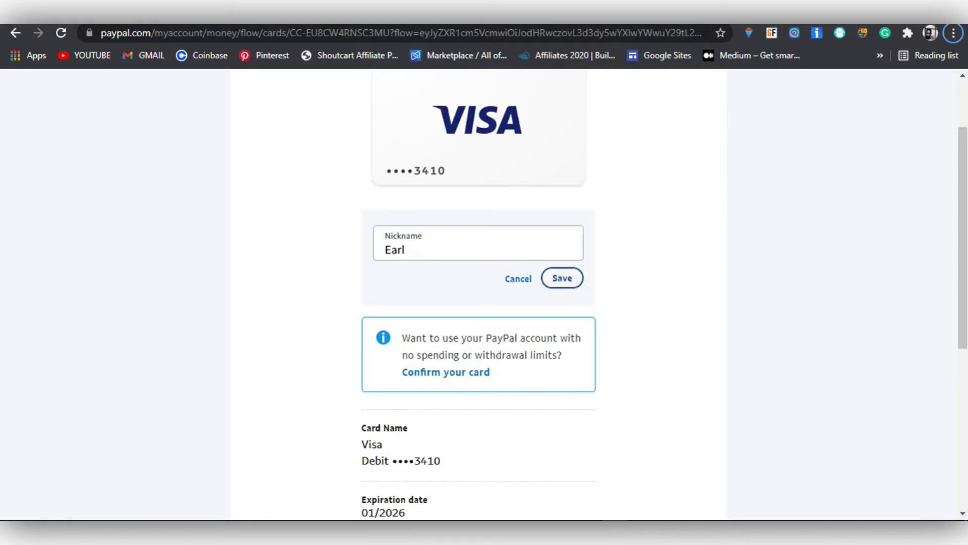
{"action": "left_click", "coordinate": [562, 278]}
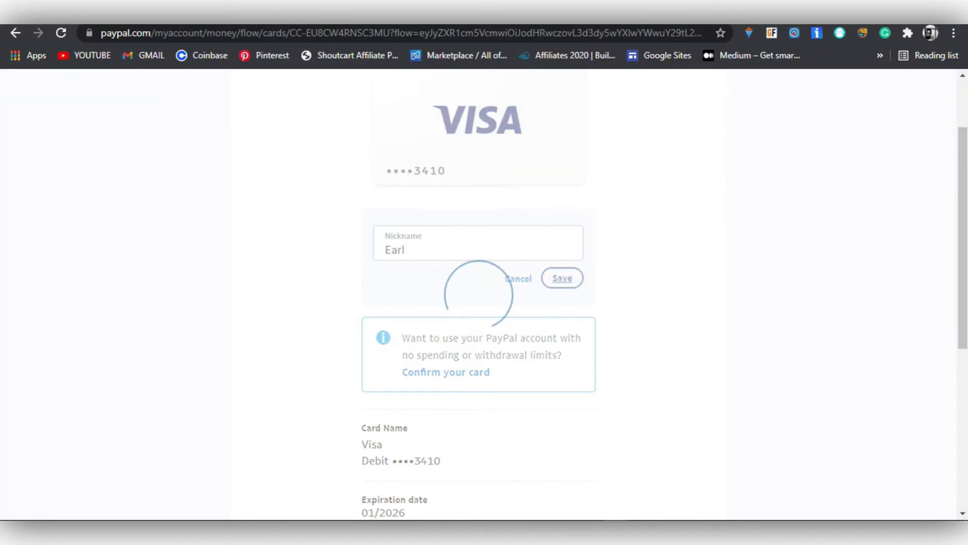
{"action": "scroll", "coordinate": [447, 328], "scroll_direction": "down", "scroll_amount": 2}
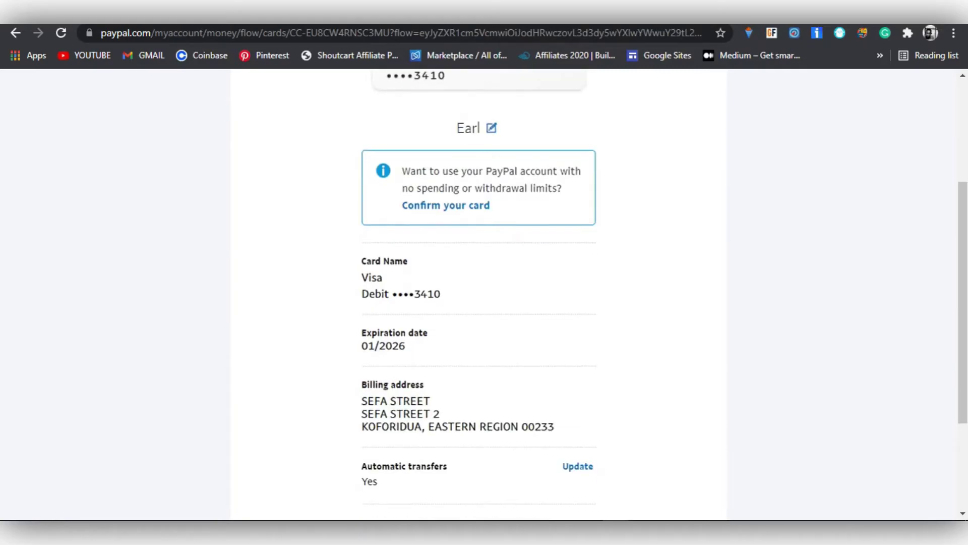
{"action": "scroll", "coordinate": [446, 327], "scroll_direction": "up", "scroll_amount": 3}
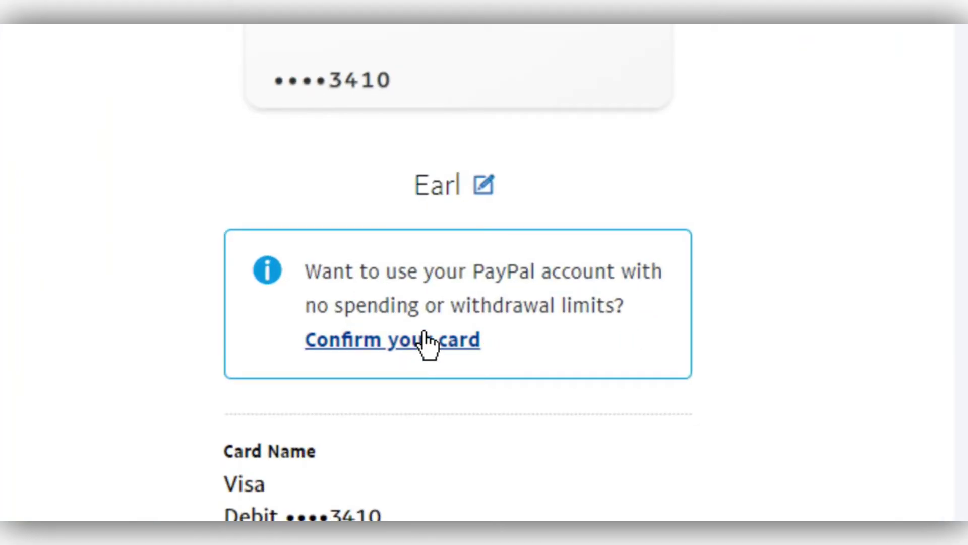
Have PayPal send a code-bearing confirmation charge to the Visa debit card's statement.
{"action": "left_click", "coordinate": [426, 341]}
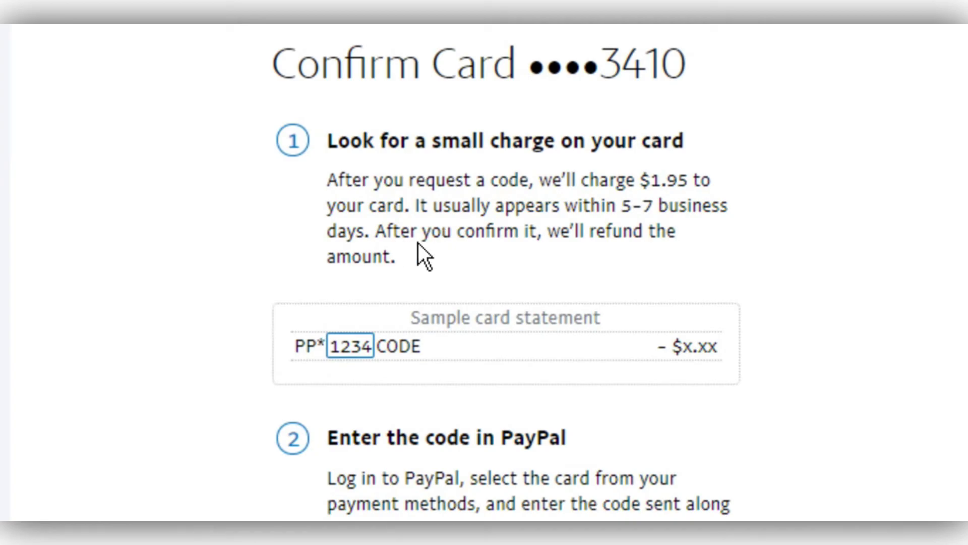
{"action": "scroll", "coordinate": [428, 247], "scroll_direction": "down", "scroll_amount": 1}
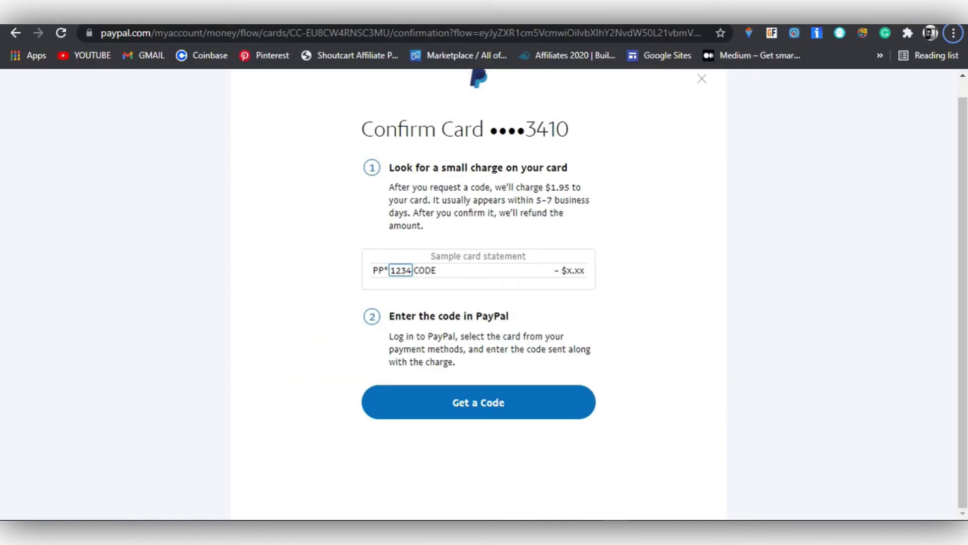
{"action": "left_click", "coordinate": [478, 402]}
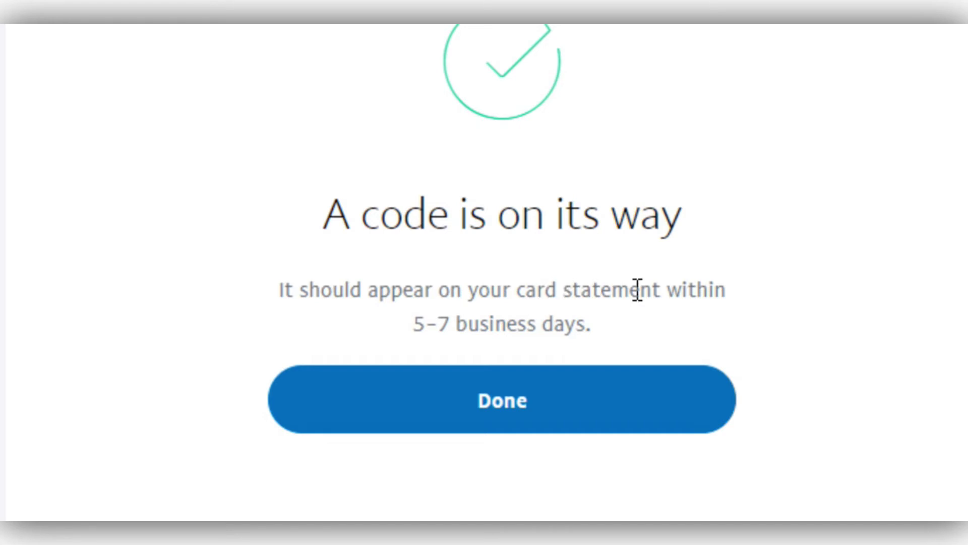
{"action": "left_click", "coordinate": [559, 407]}
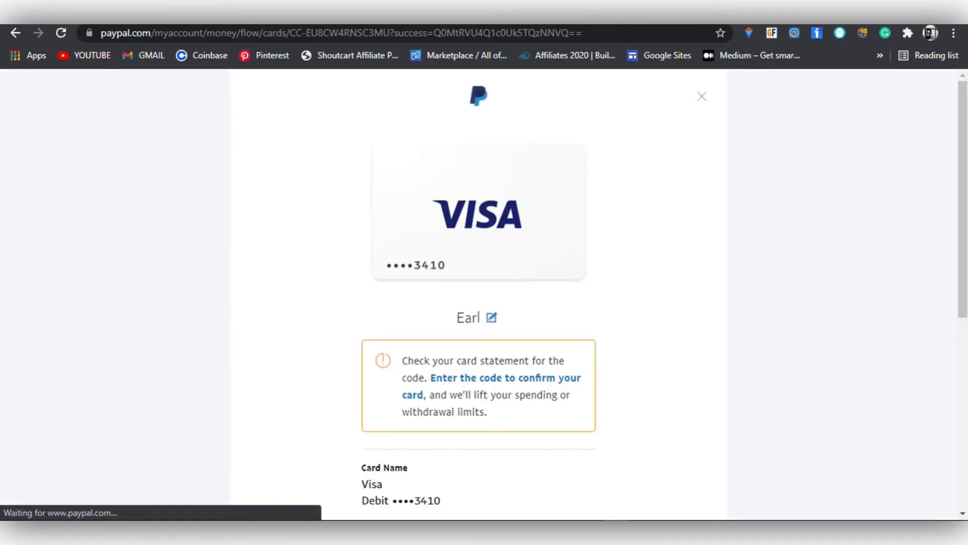
{"action": "scroll", "coordinate": [479, 294], "scroll_direction": "down", "scroll_amount": 5}
{"action": "scroll", "coordinate": [479, 294], "scroll_direction": "up", "scroll_amount": 4}
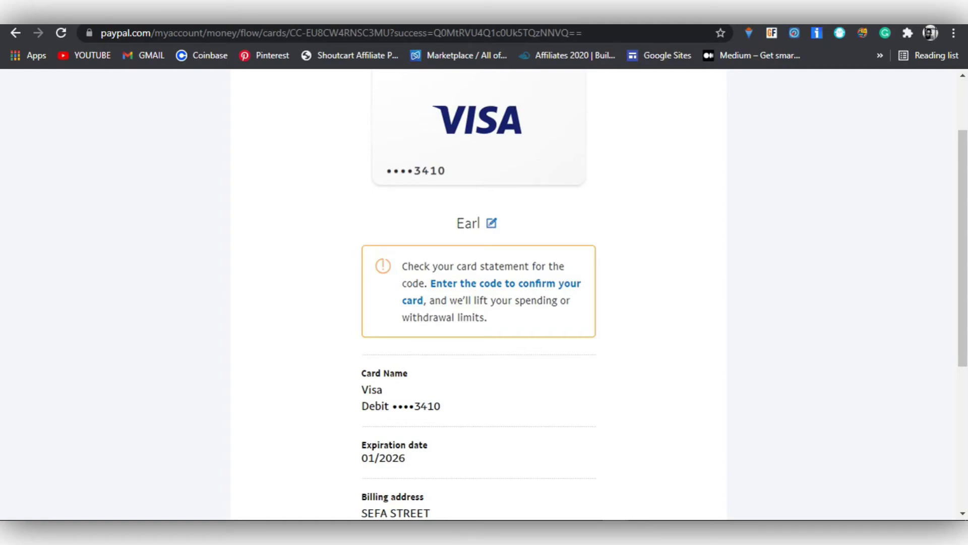
{"action": "key", "text": "ctrl+Tab"}
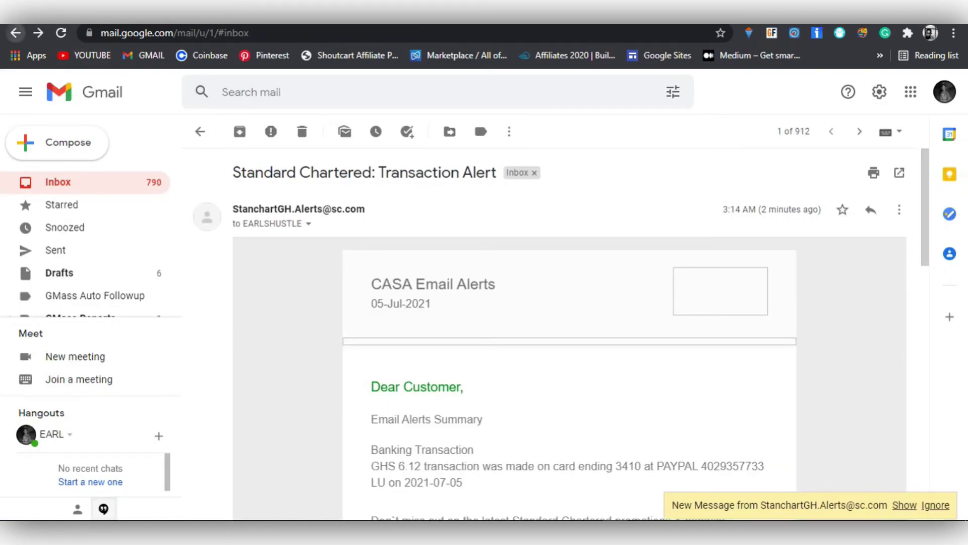
Open the newest Standard Chartered transaction alert in the Gmail inbox.
{"action": "key", "text": "alt+Left"}
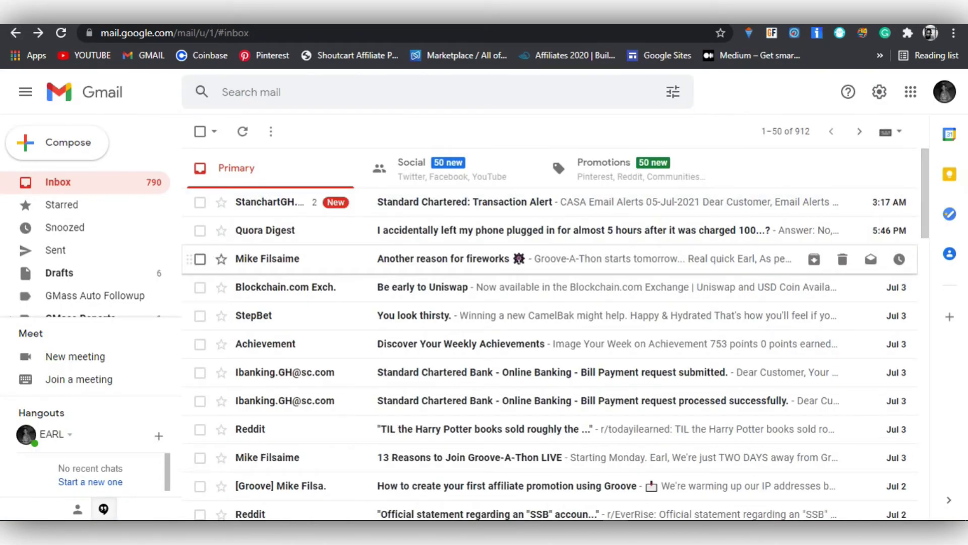
{"action": "left_click", "coordinate": [504, 201]}
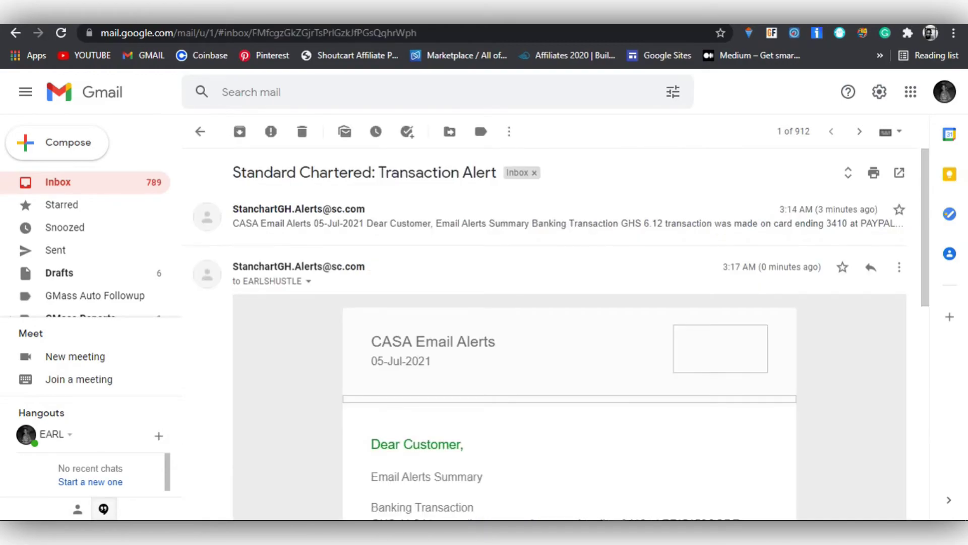
{"action": "scroll", "coordinate": [555, 332], "scroll_direction": "down", "scroll_amount": 7}
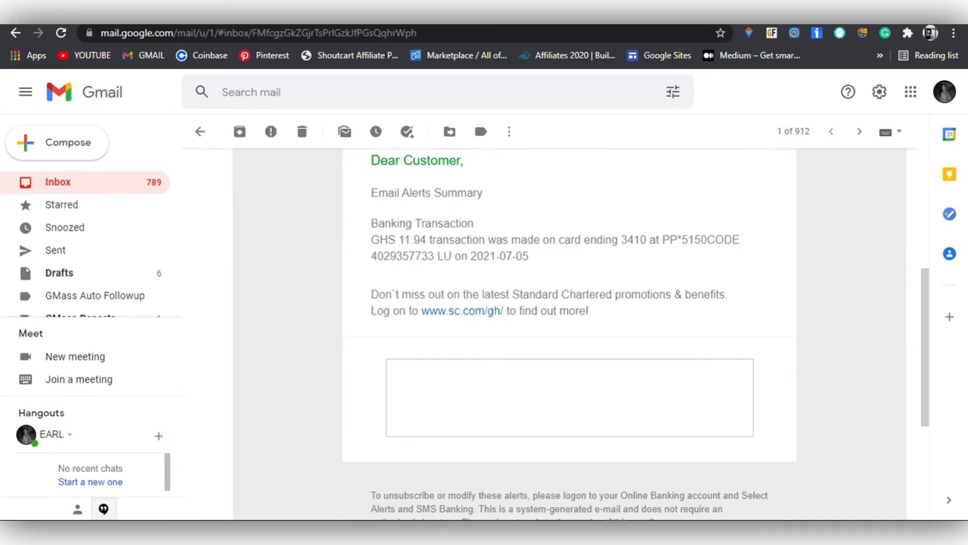
{"action": "scroll", "coordinate": [555, 333], "scroll_direction": "up", "scroll_amount": 8}
{"action": "scroll", "coordinate": [555, 333], "scroll_direction": "down", "scroll_amount": 5}
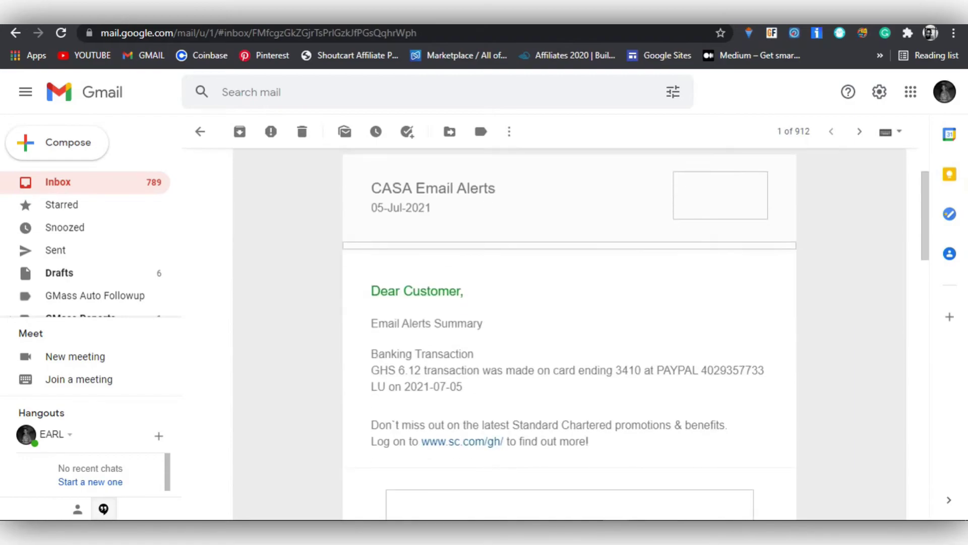
{"action": "scroll", "coordinate": [555, 333], "scroll_direction": "up", "scroll_amount": 2}
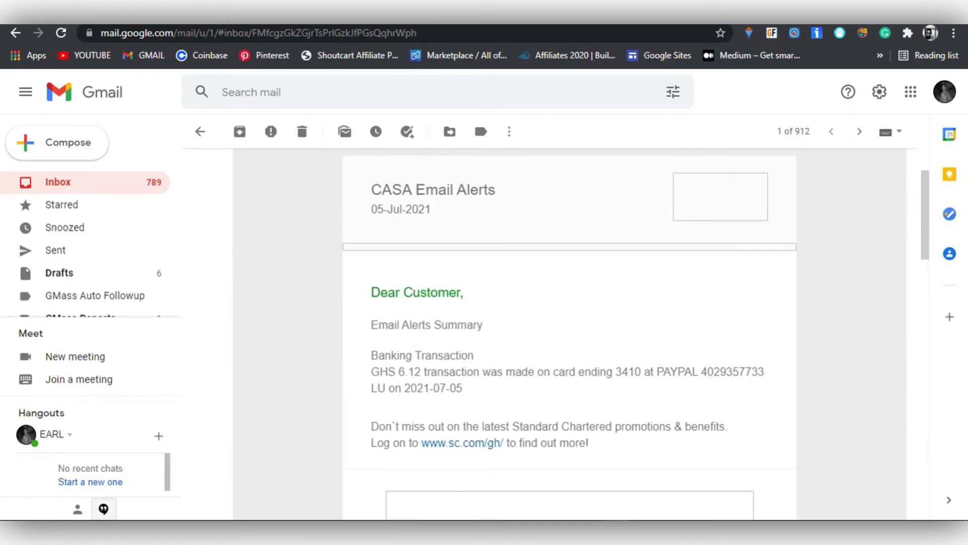
{"action": "scroll", "coordinate": [555, 333], "scroll_direction": "up", "scroll_amount": 2}
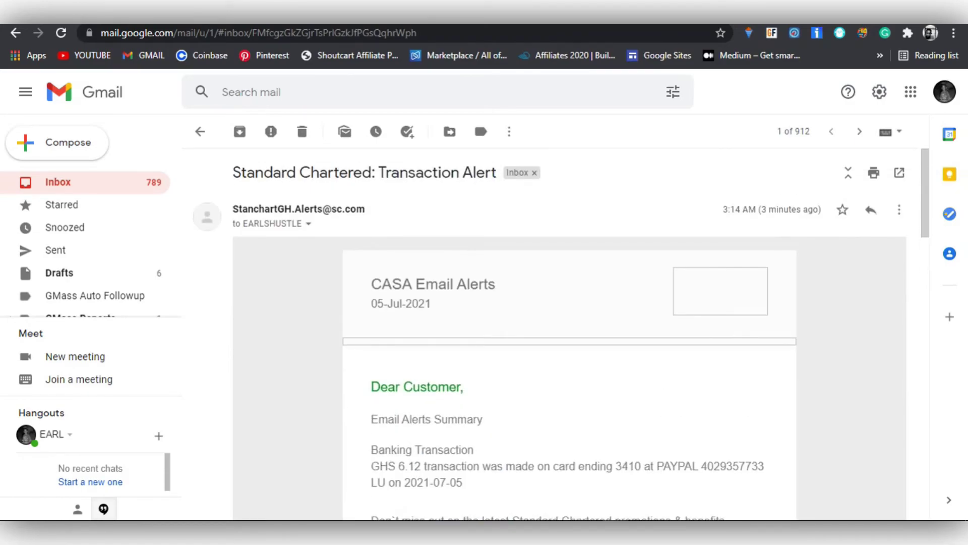
{"action": "scroll", "coordinate": [555, 333], "scroll_direction": "down", "scroll_amount": 2}
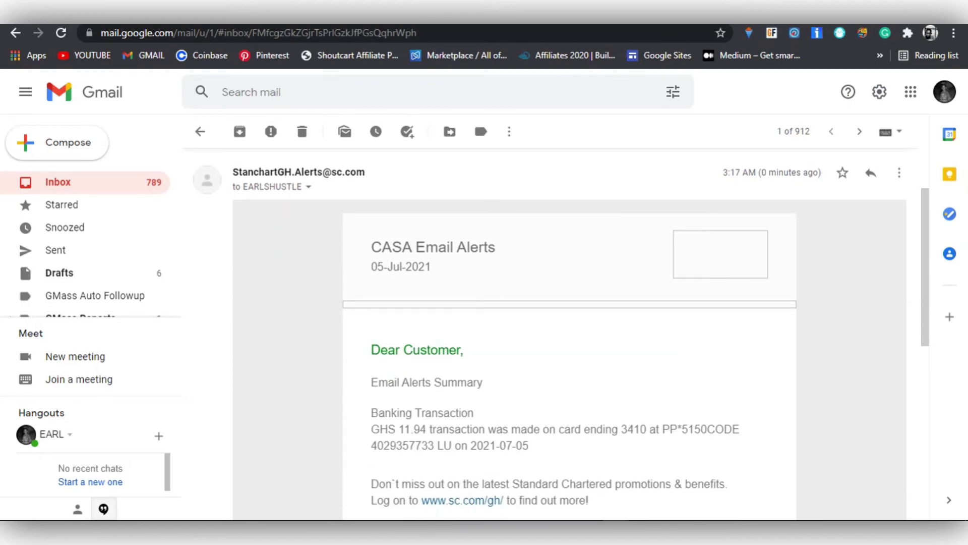
{"action": "scroll", "coordinate": [555, 333], "scroll_direction": "down", "scroll_amount": 2}
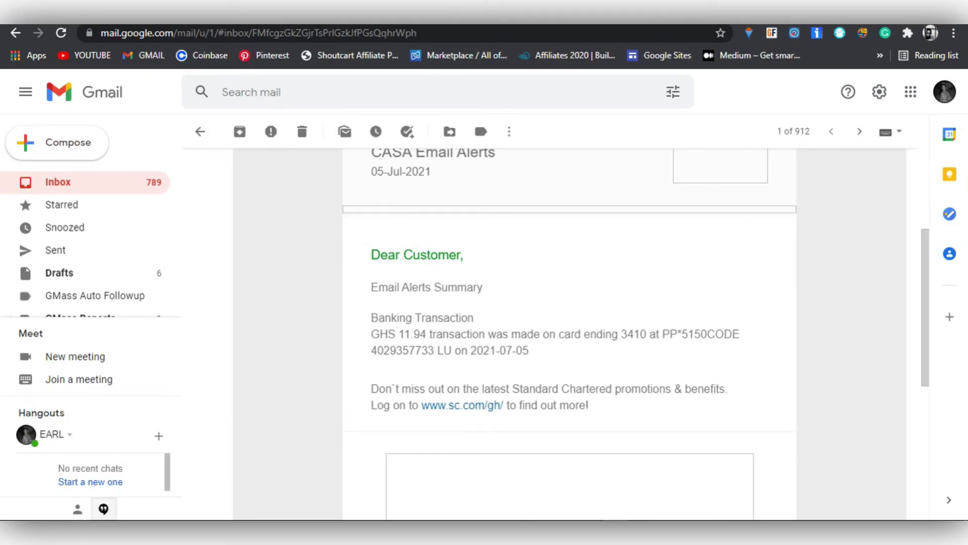
Copy the 4-digit code from the PP*####CODE charge description and return to PayPal.
{"action": "left_click_drag", "start_coordinate": [682, 334], "coordinate": [707, 334]}
{"action": "right_click", "coordinate": [691, 333]}
{"action": "left_click", "coordinate": [717, 341]}
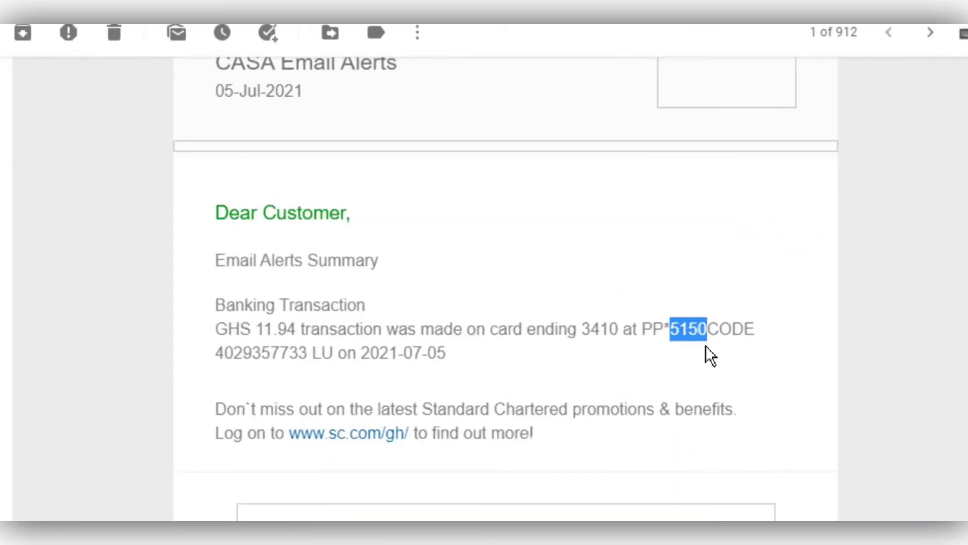
{"action": "key", "text": "ctrl+Tab"}
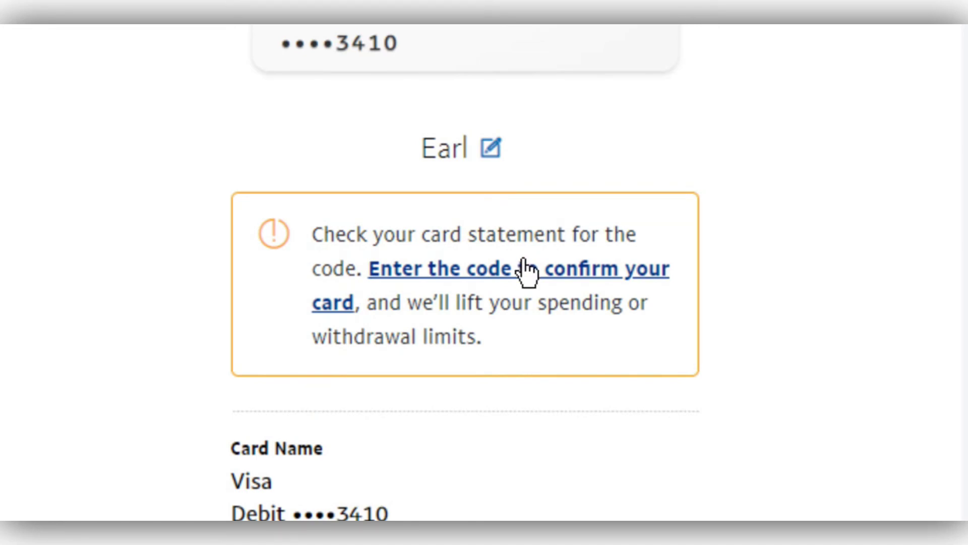
Paste the copied 4-digit statement code into PayPal's confirmation form and submit it.
{"action": "left_click", "coordinate": [524, 268]}
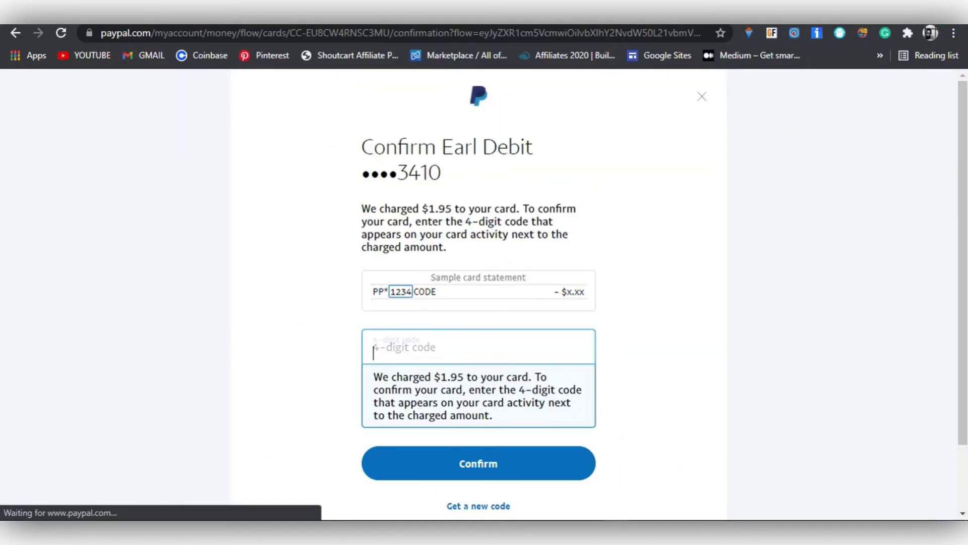
{"action": "right_click", "coordinate": [470, 105]}
{"action": "left_click", "coordinate": [499, 213]}
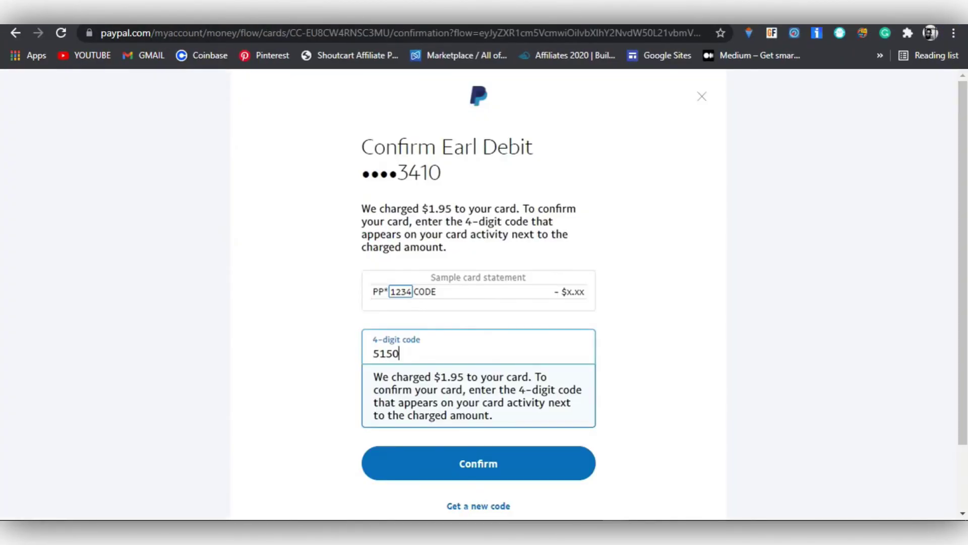
{"action": "scroll", "coordinate": [478, 293], "scroll_direction": "down", "scroll_amount": 2}
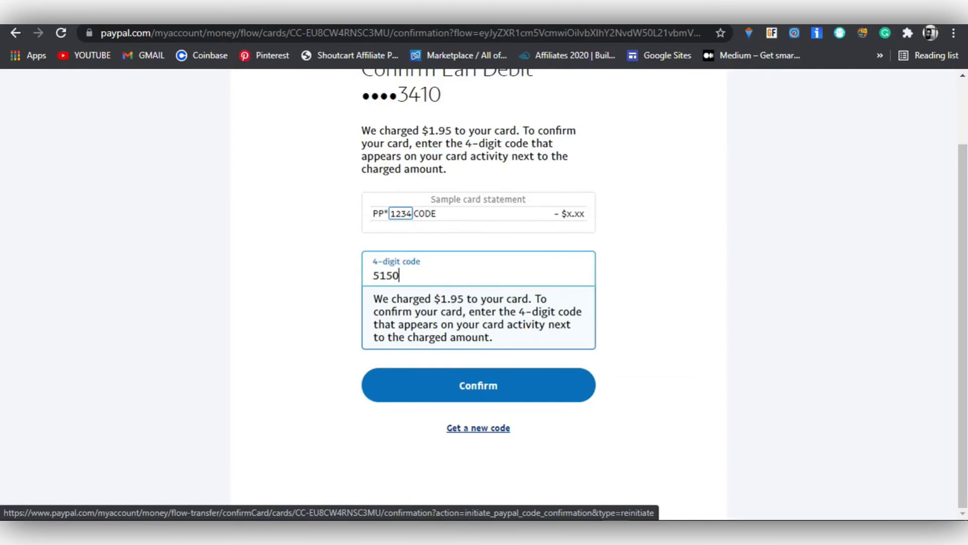
{"action": "left_click", "coordinate": [490, 337]}
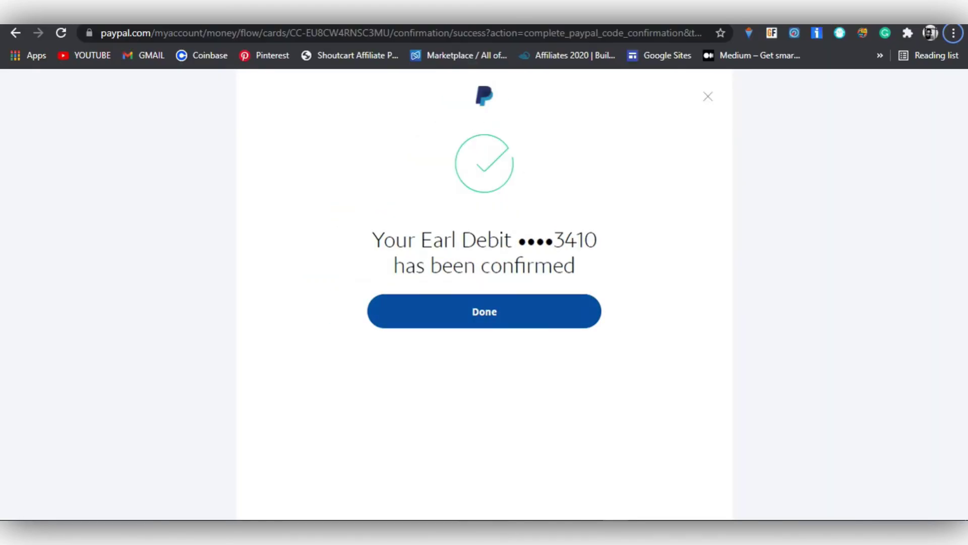
{"action": "left_click", "coordinate": [543, 483]}
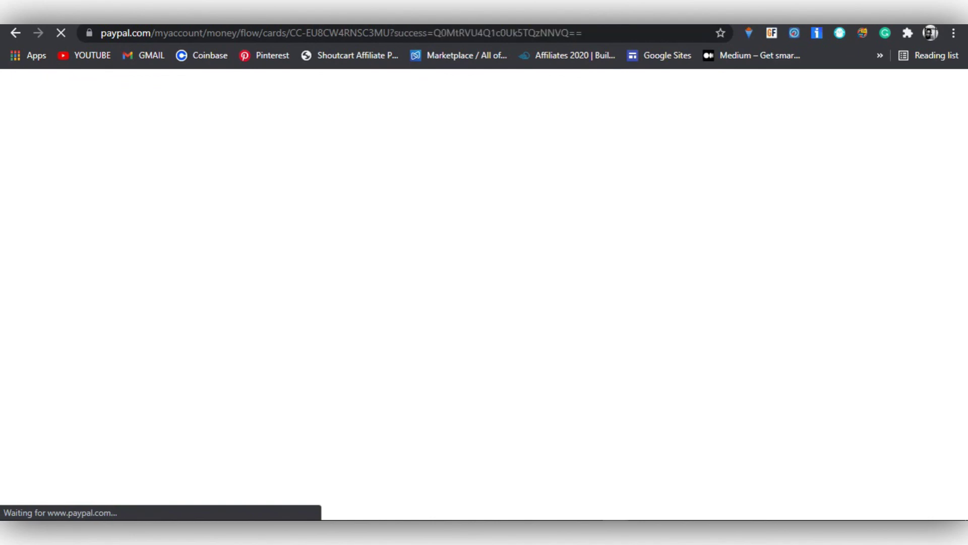
{"action": "scroll", "coordinate": [478, 292], "scroll_direction": "down", "scroll_amount": 5}
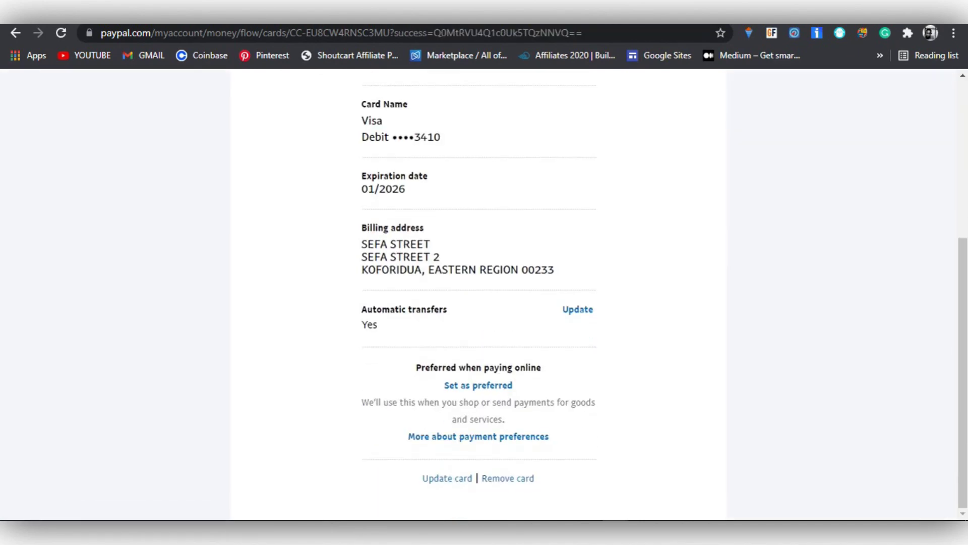